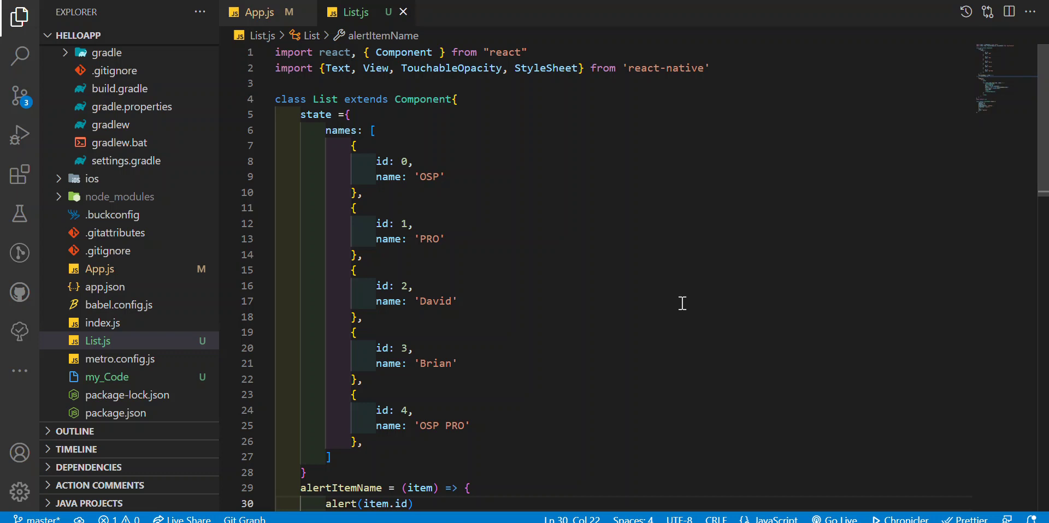
scroll(680, 304, "down", 5)
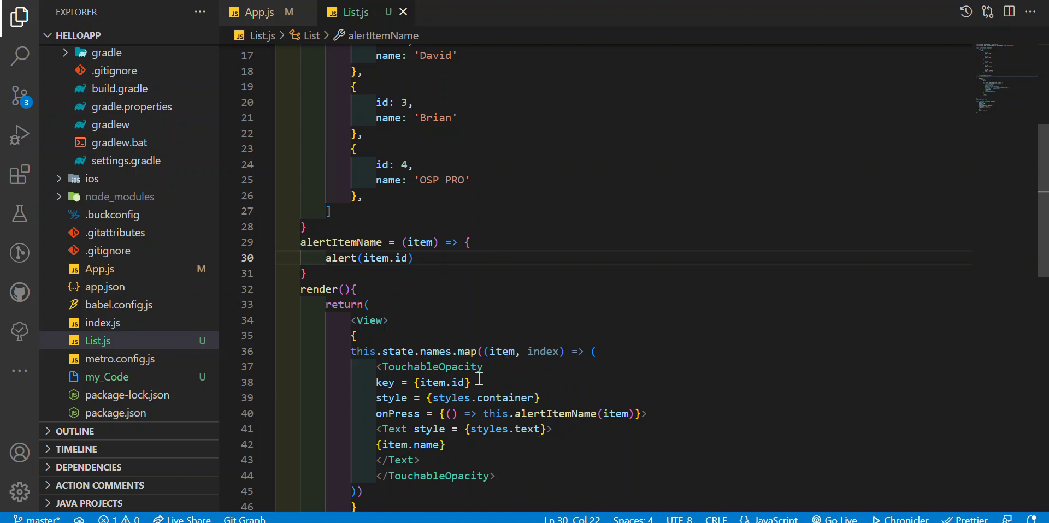
Step: Stop HelloApp's Expo Metro server in Command Prompt with Ctrl+C
key("alt+Tab")
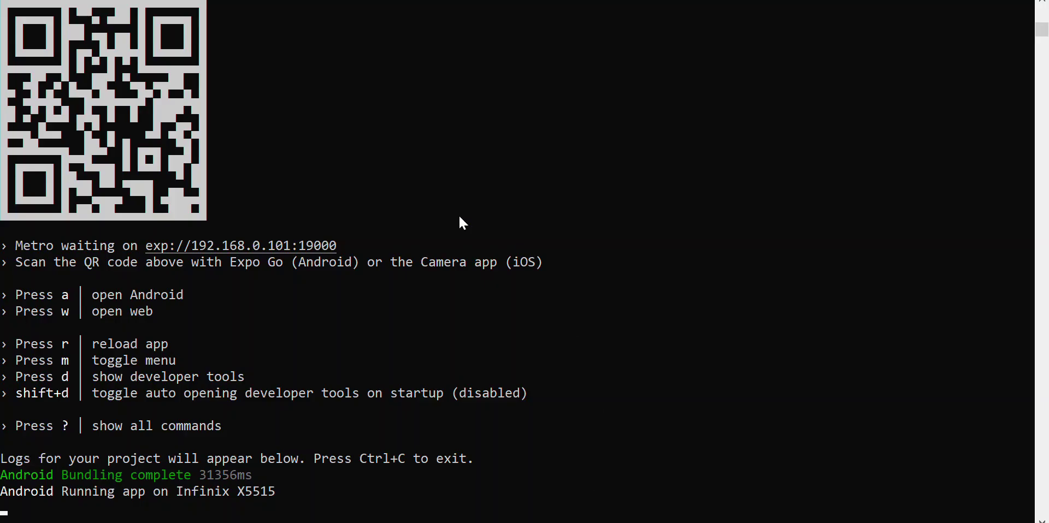
scroll(92, 471, "up", 2)
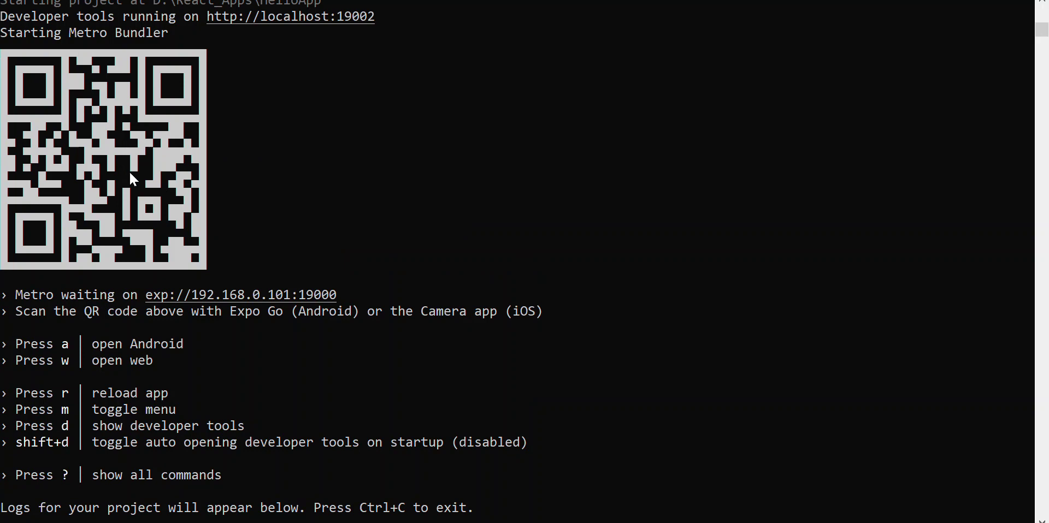
scroll(131, 190, "up", 2)
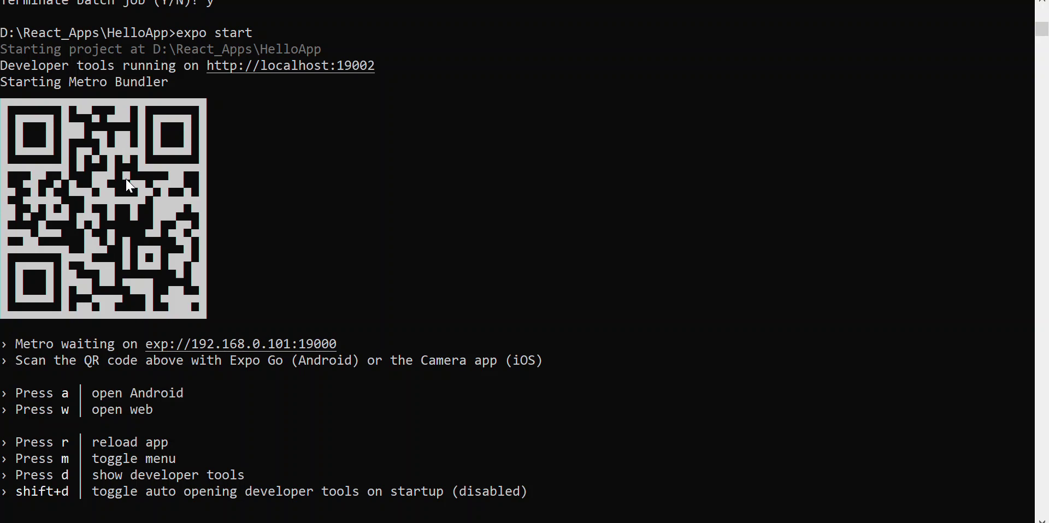
scroll(139, 189, "down", 4)
scroll(156, 195, "up", 2)
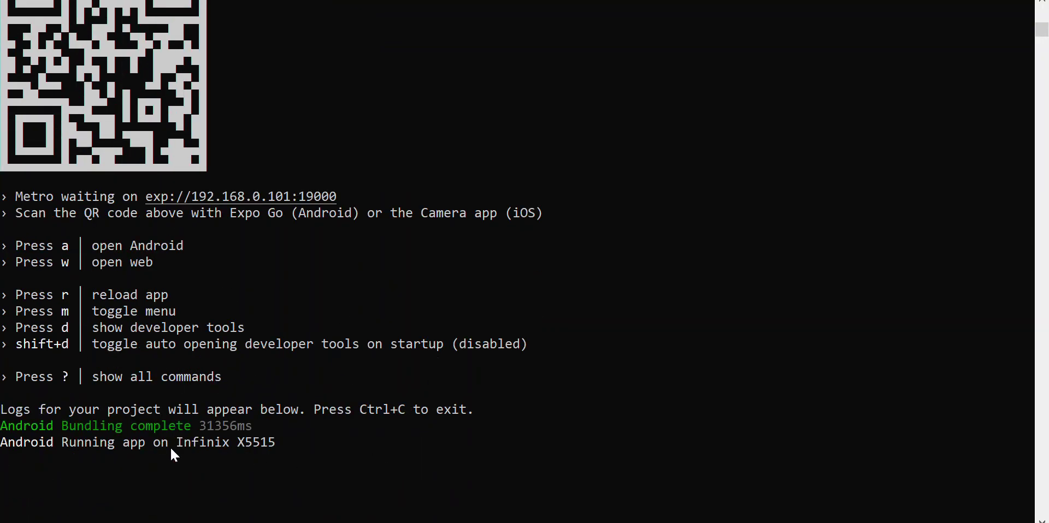
scroll(135, 141, "up", 6)
scroll(139, 97, "up", 2)
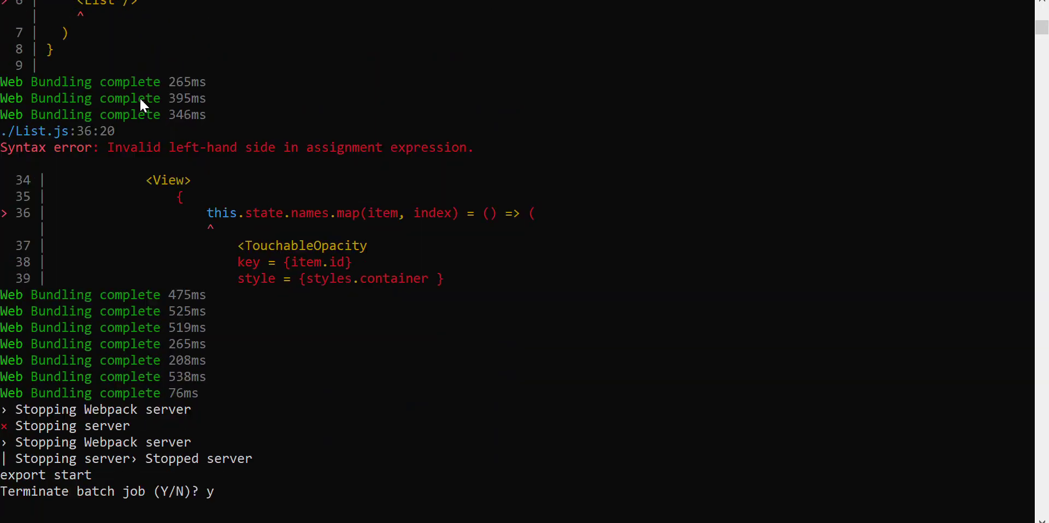
scroll(168, 99, "down", 3)
scroll(168, 99, "up", 3)
scroll(222, 85, "down", 3)
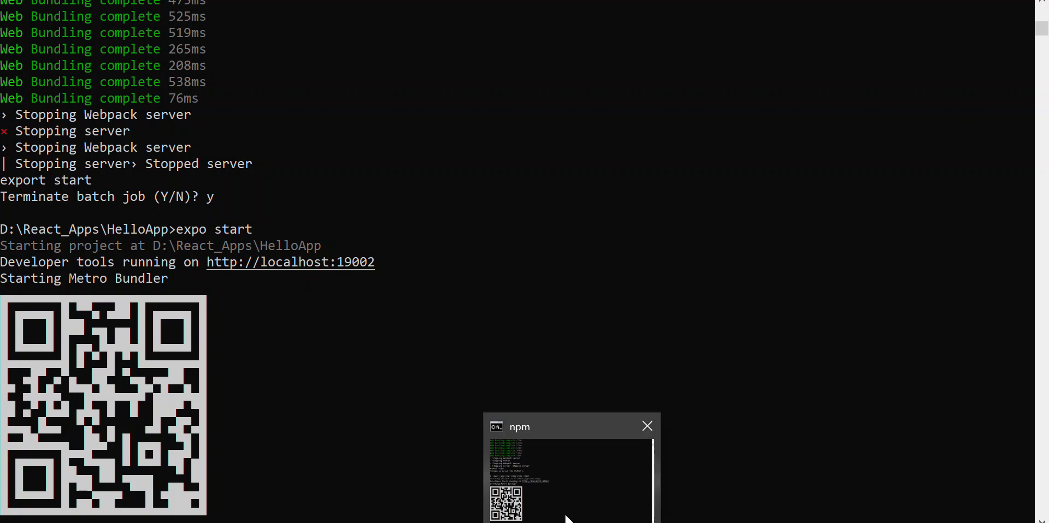
scroll(307, 357, "down", 5)
scroll(329, 356, "down", 8)
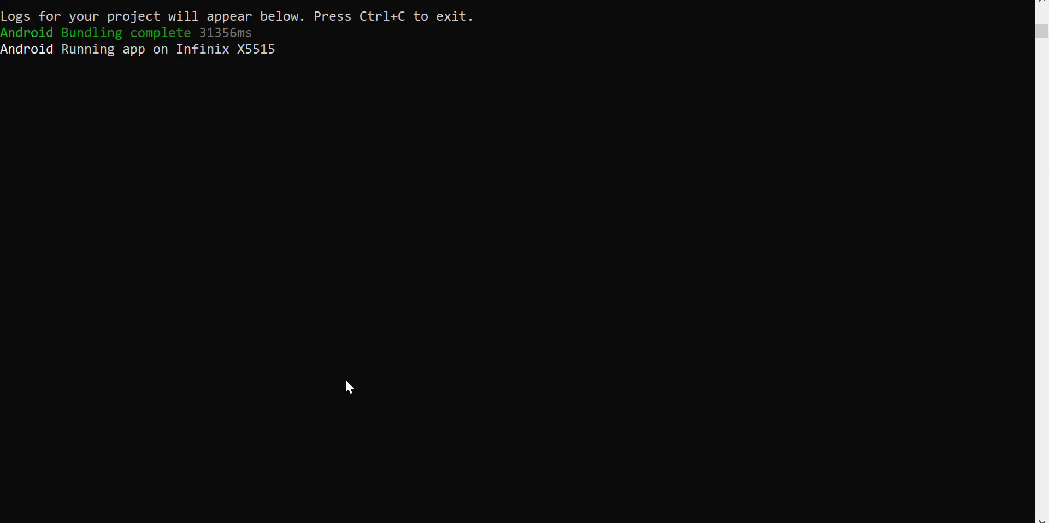
key("ctrl+c")
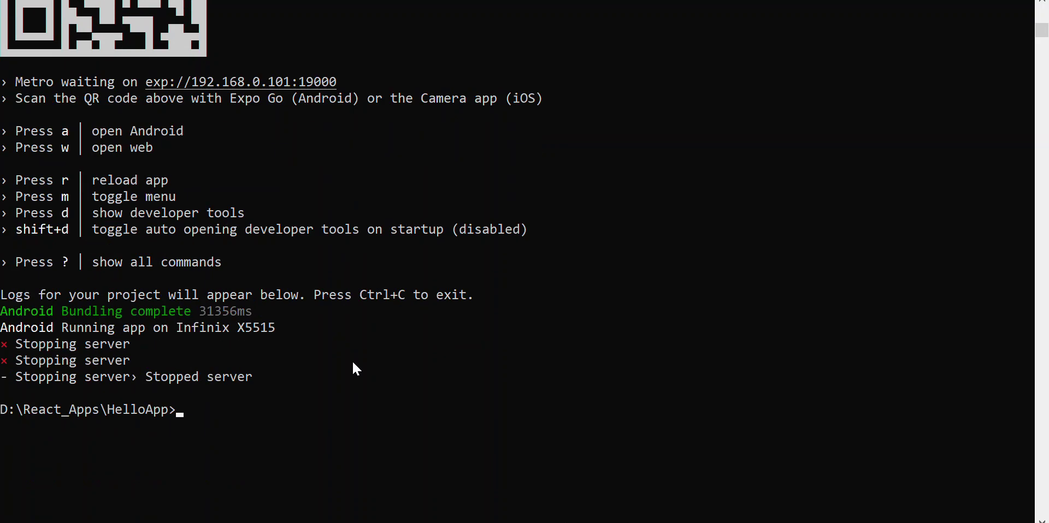
type("y")
Step: Rerun npm start for HelloApp and launch the web build at localhost:19006
key("Up")
key("Up")
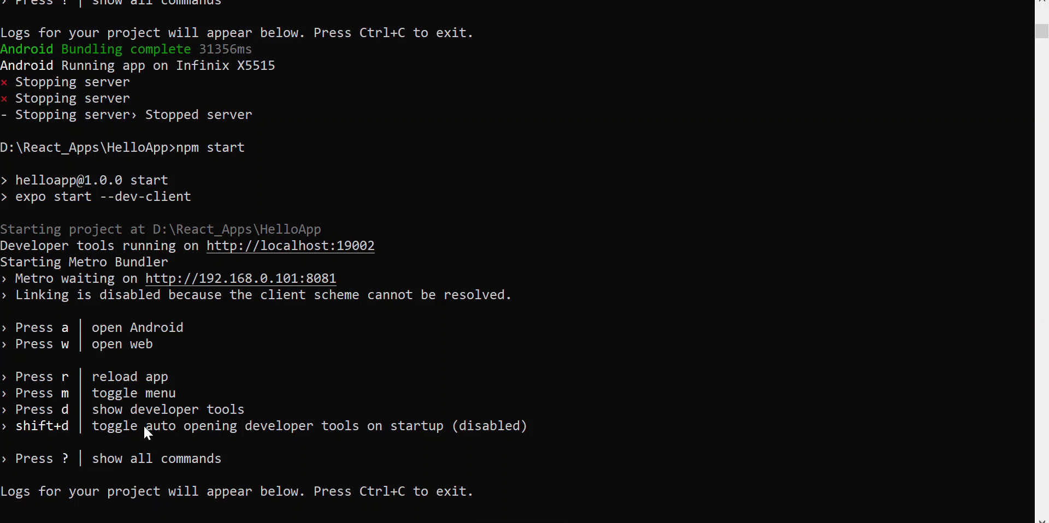
scroll(143, 425, "down", 4)
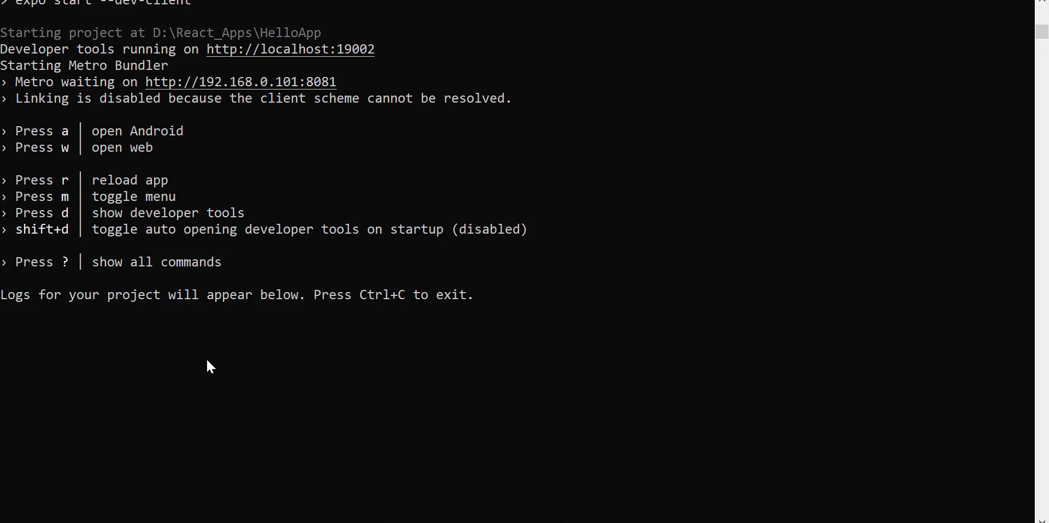
key("w")
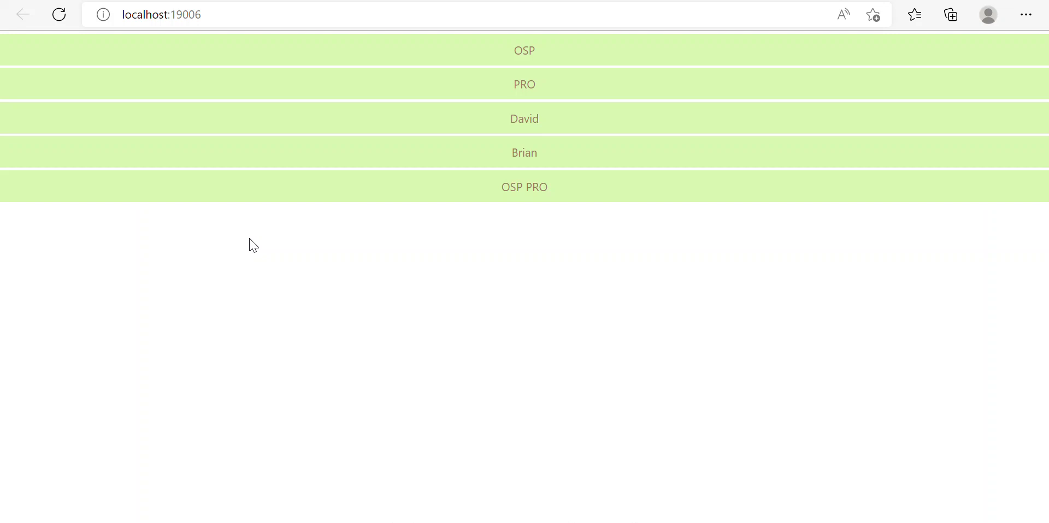
Step: Open Edge DevTools with Inspect on the HelloApp page at localhost:19006
right_click(257, 76)
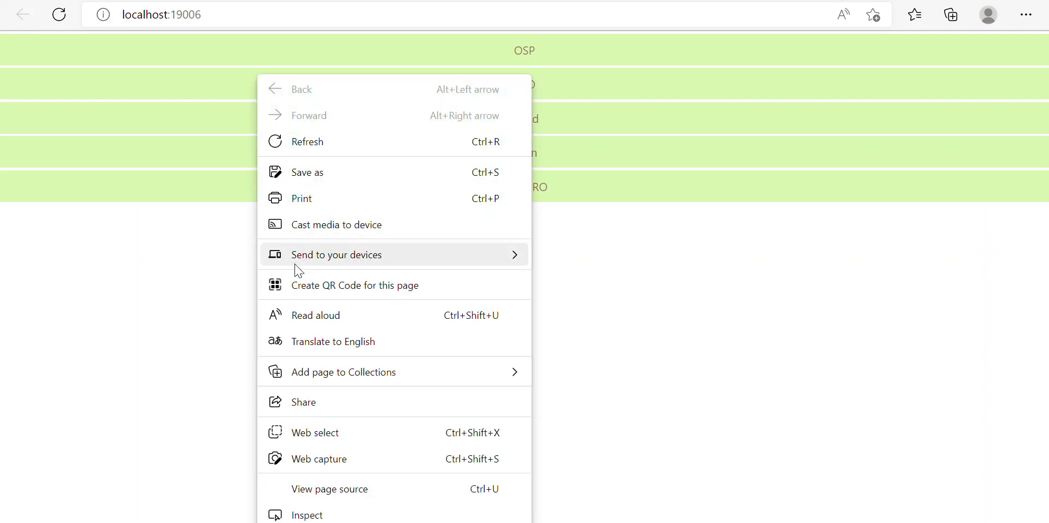
left_click(306, 515)
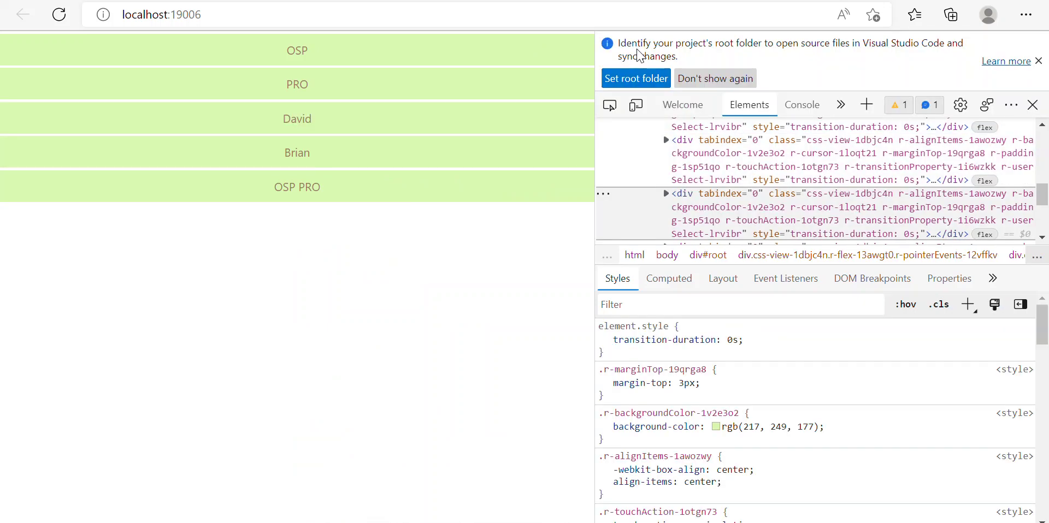
Step: Turn on device emulation and render the page as a Galaxy Fold
left_click(636, 105)
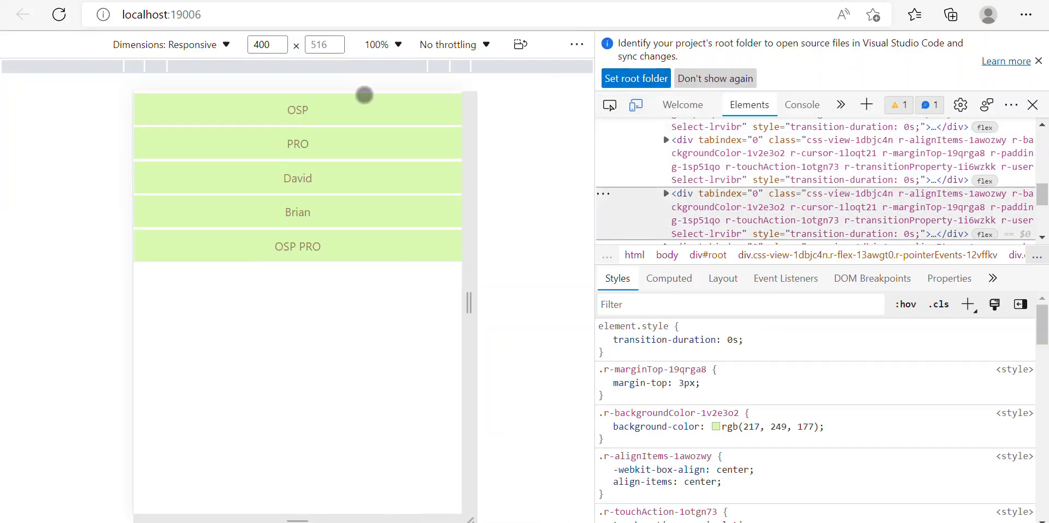
left_click(172, 44)
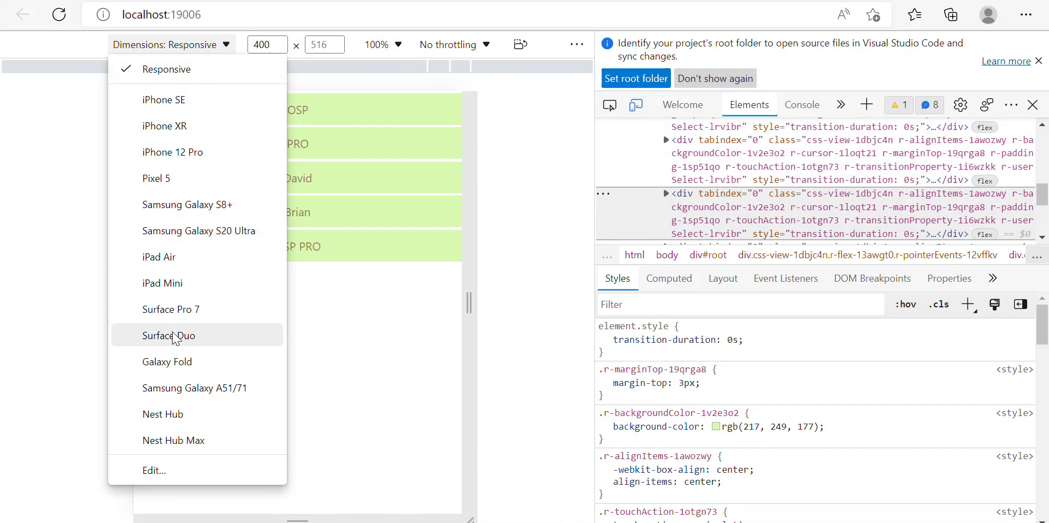
left_click(167, 361)
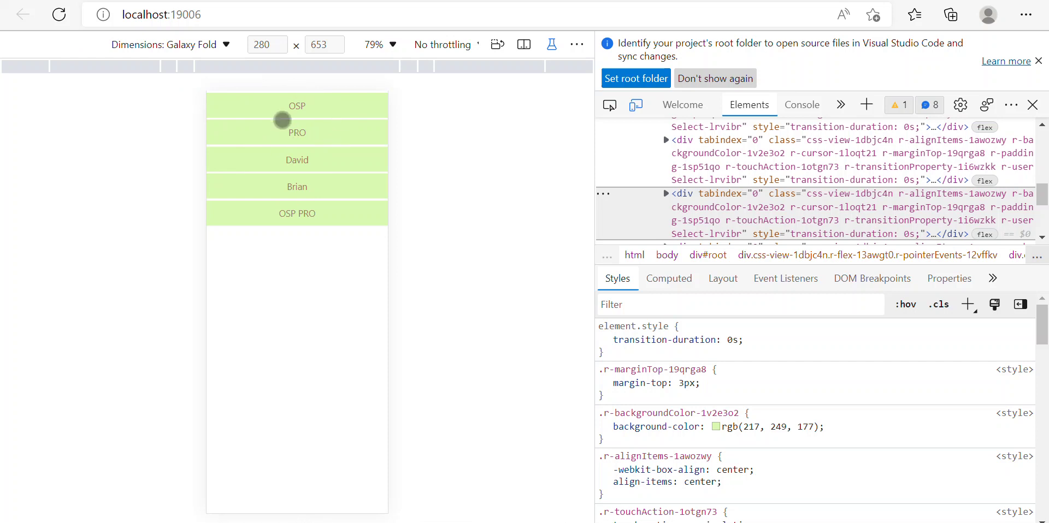
Step: Tap the OSP, PRO, Brian and OSP PRO rows and dismiss each id alert
left_click(281, 119)
left_click(667, 103)
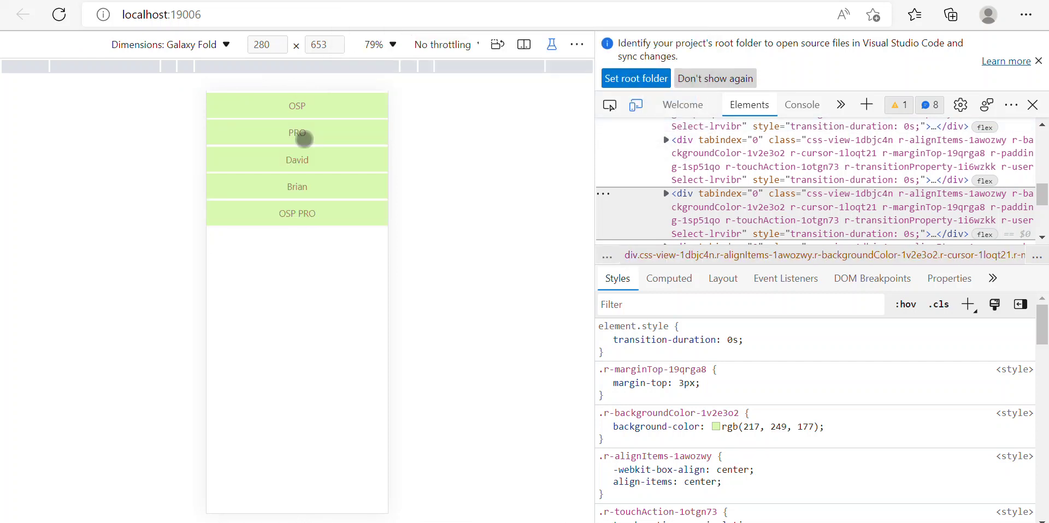
left_click(296, 132)
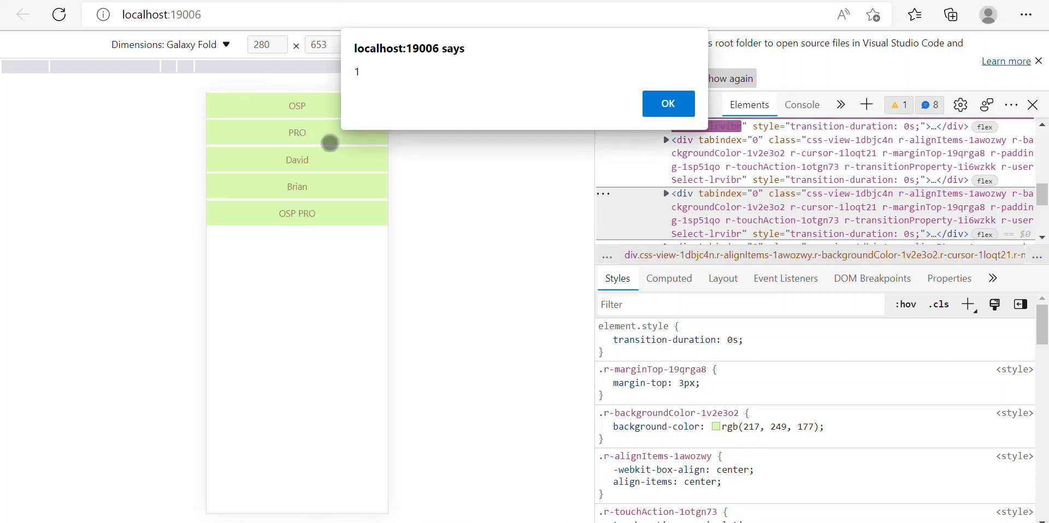
left_click(667, 103)
left_click(326, 175)
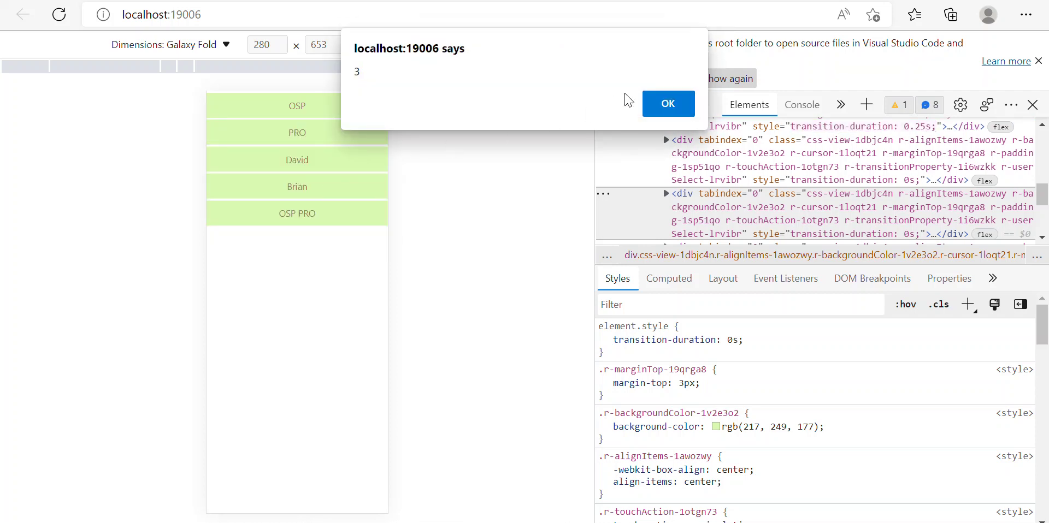
left_click(667, 103)
left_click(296, 207)
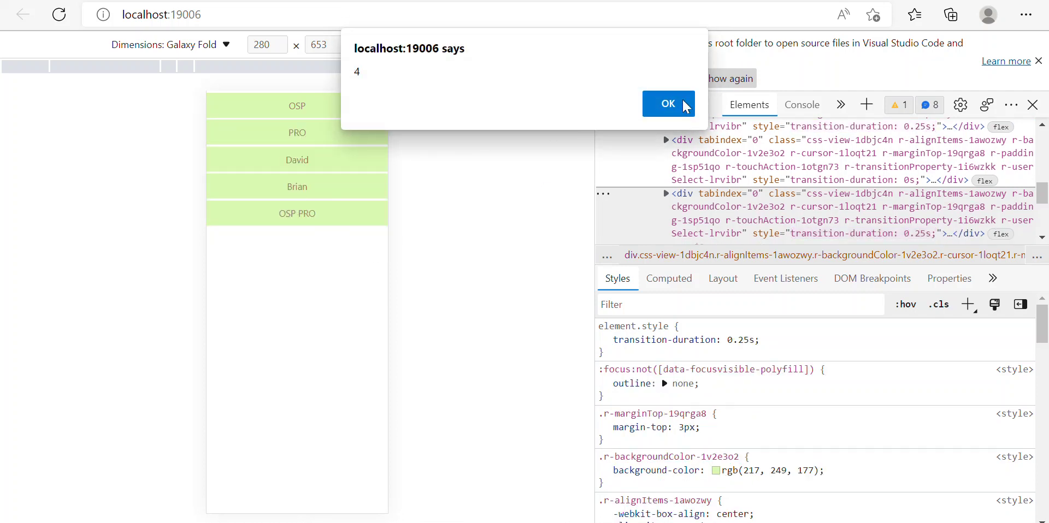
left_click(668, 103)
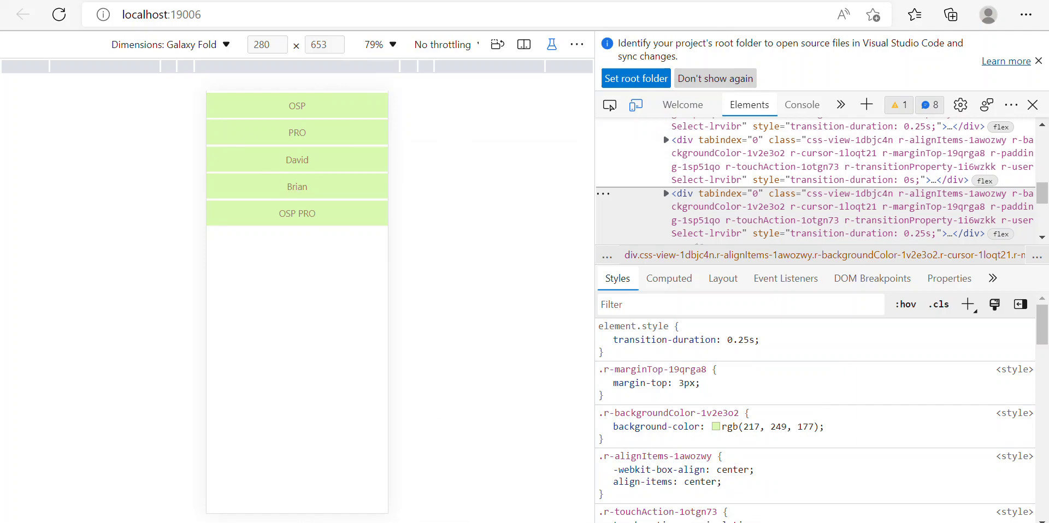
Step: Change the List tag on App.js line 6 to OSP, save, and return to List.js
key("alt+Tab")
scroll(492, 205, "up", 5)
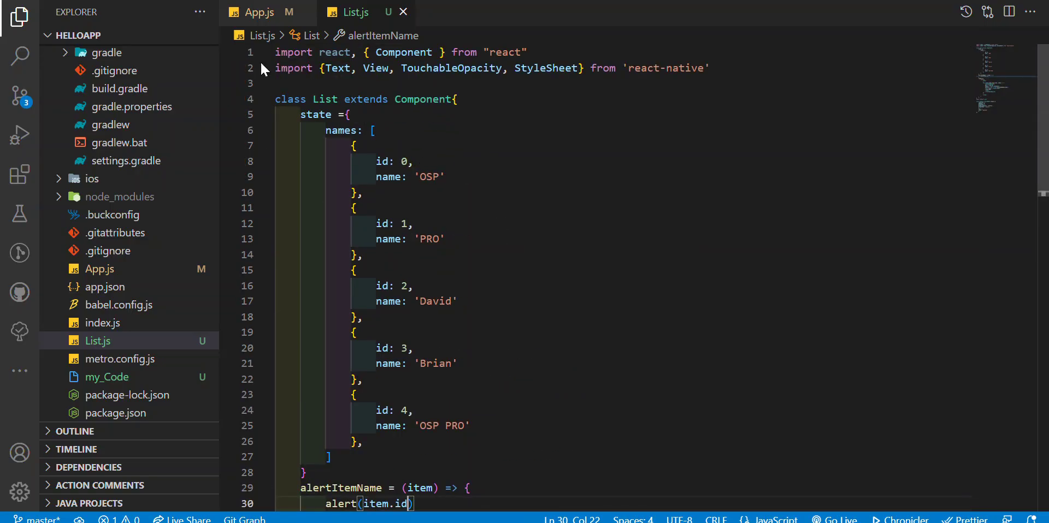
left_click(258, 12)
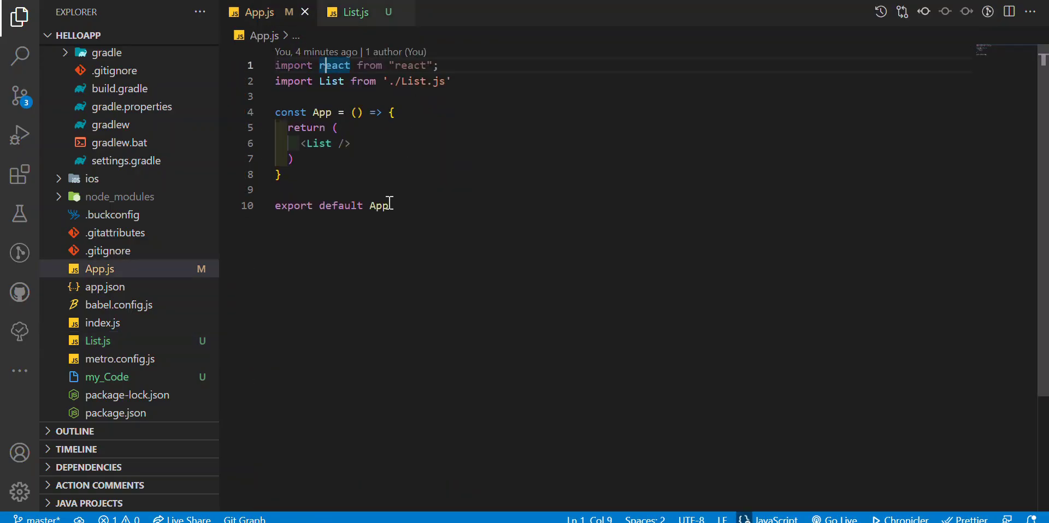
left_click(98, 269)
left_click(490, 206)
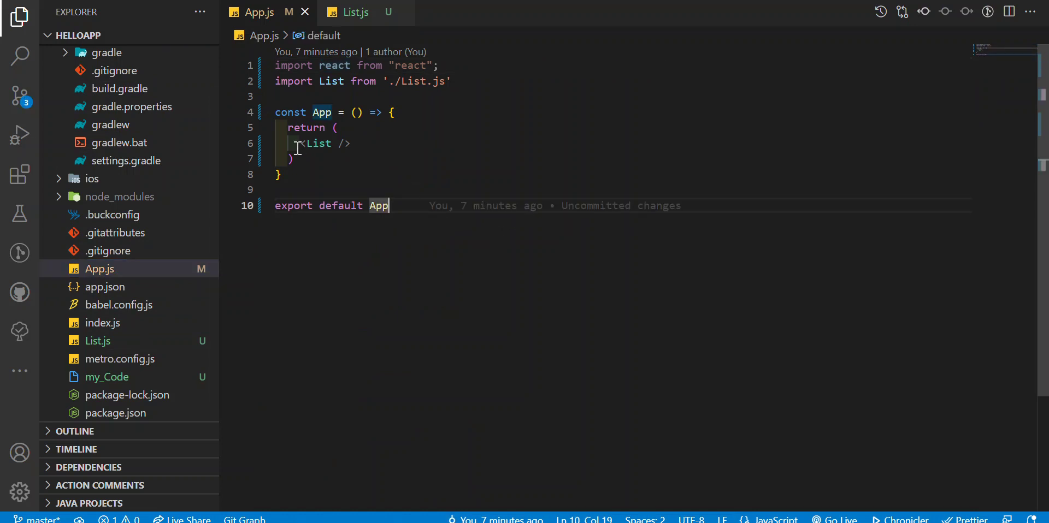
left_click_drag(297, 144, 338, 146)
double_click(320, 144)
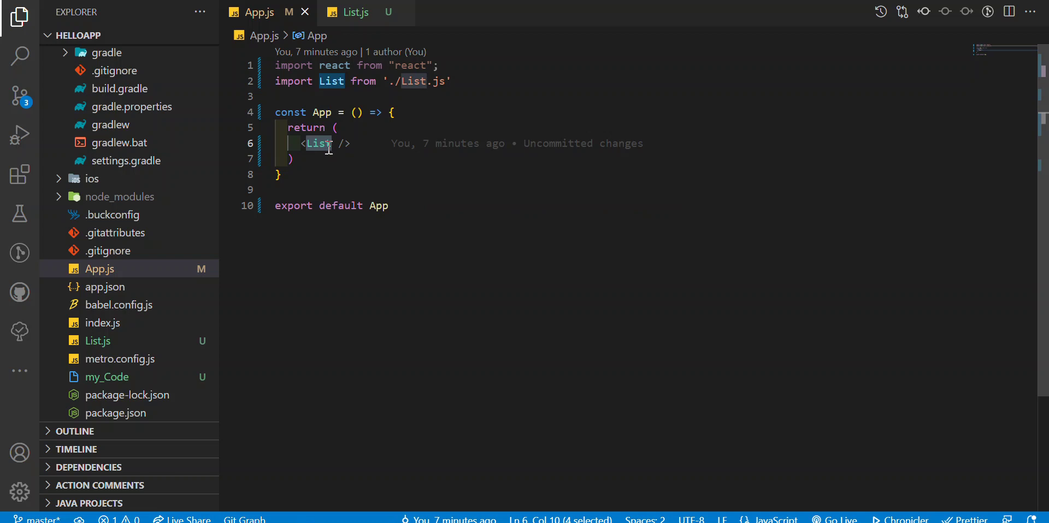
type("OSP")
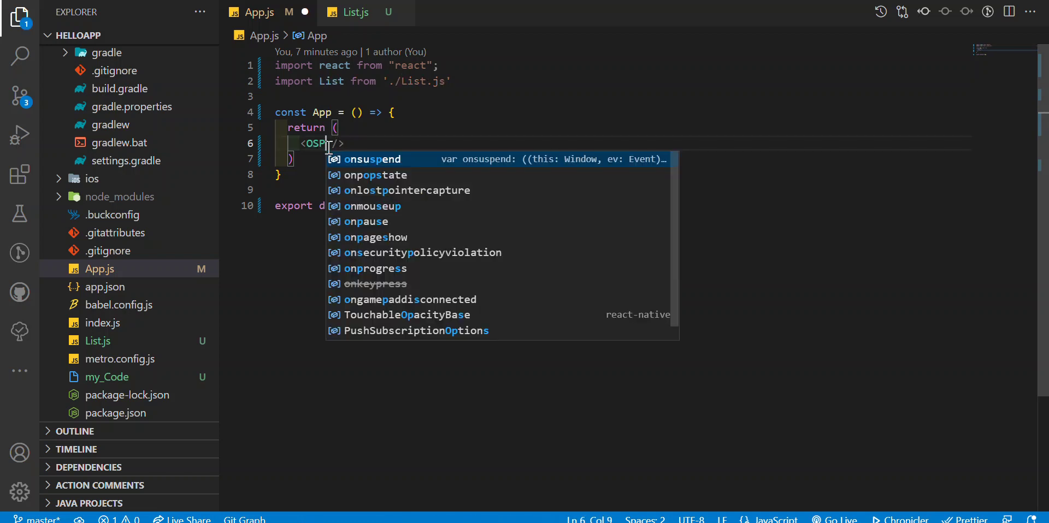
key("Escape")
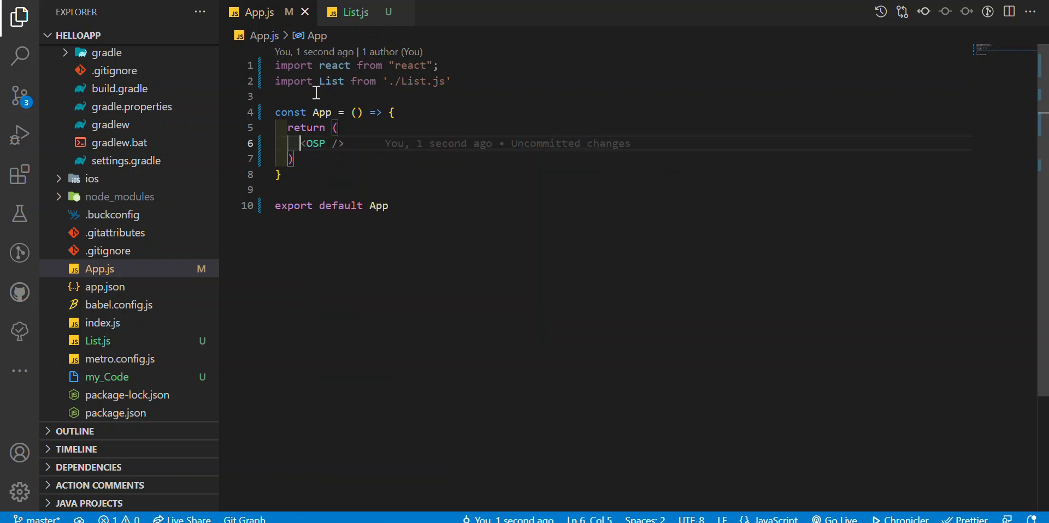
left_click(355, 12)
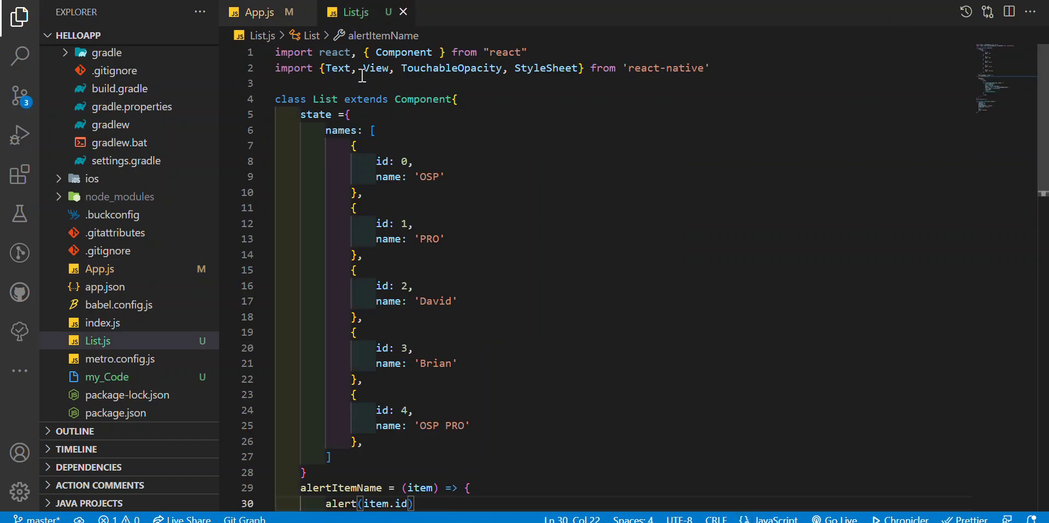
right_click(99, 341)
scroll(164, 329, "down", 5)
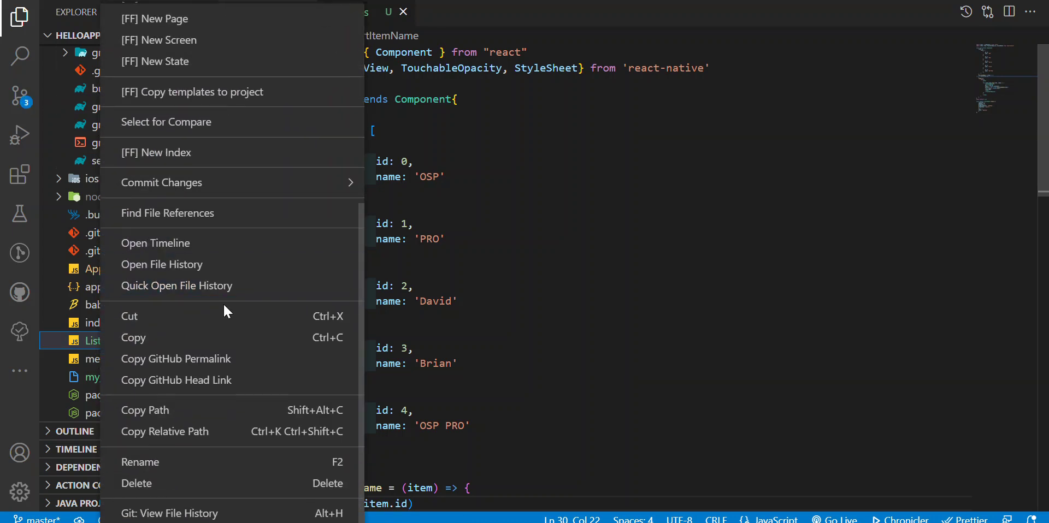
left_click(140, 461)
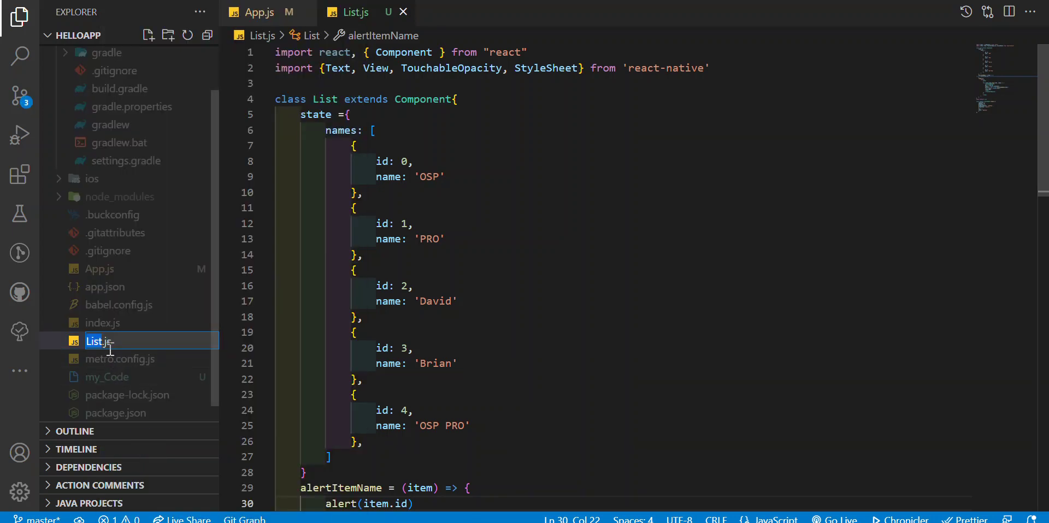
type("OSP")
key("Return")
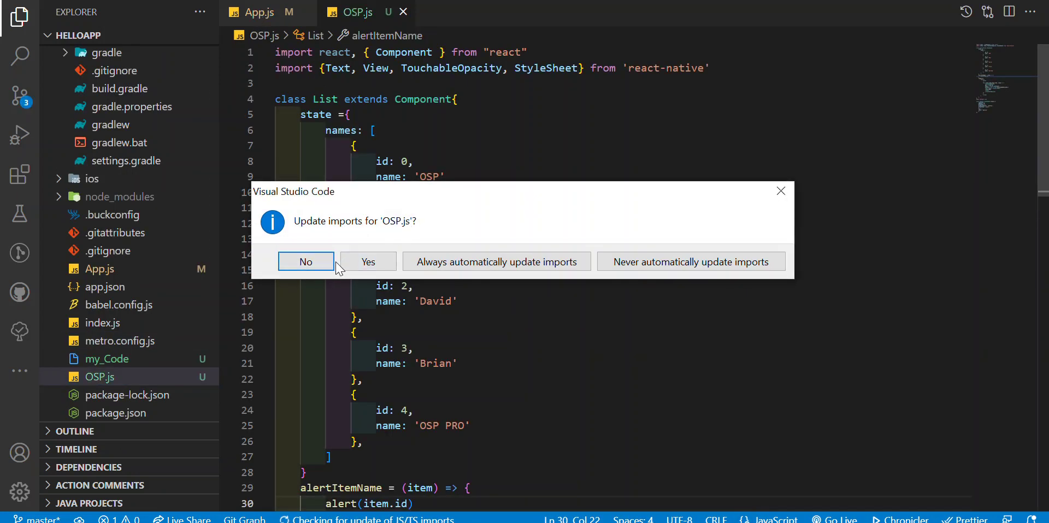
left_click(366, 262)
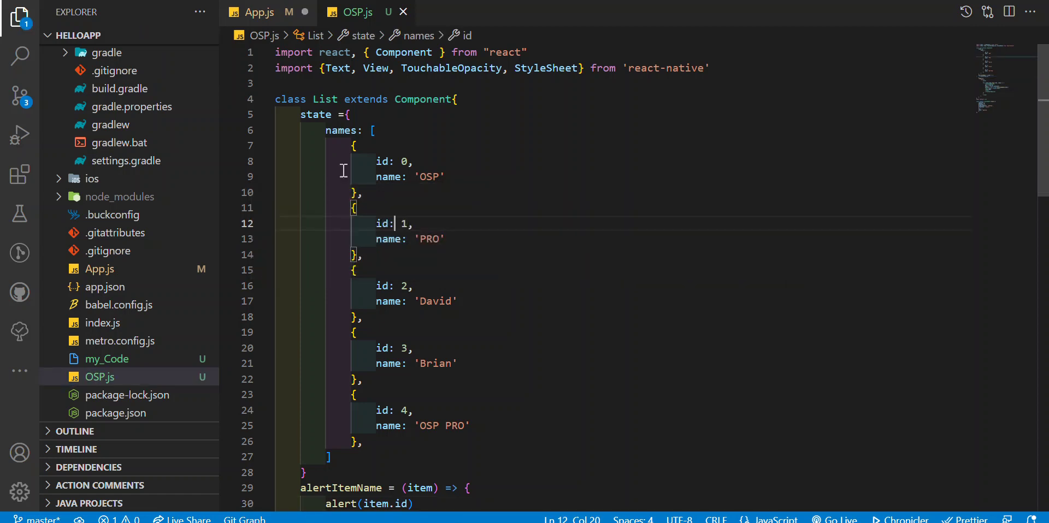
left_click(259, 12)
key("ctrl+s")
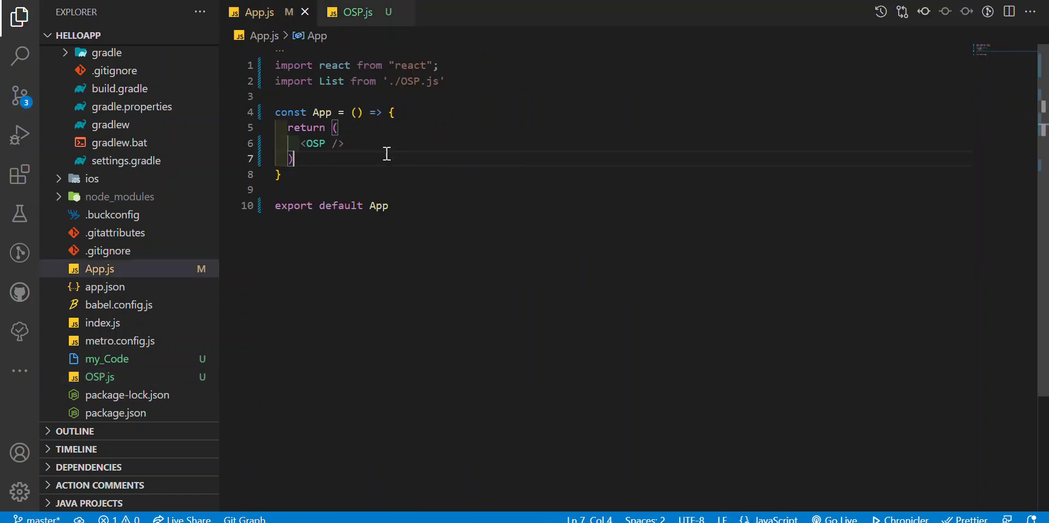
key("ctrl+z")
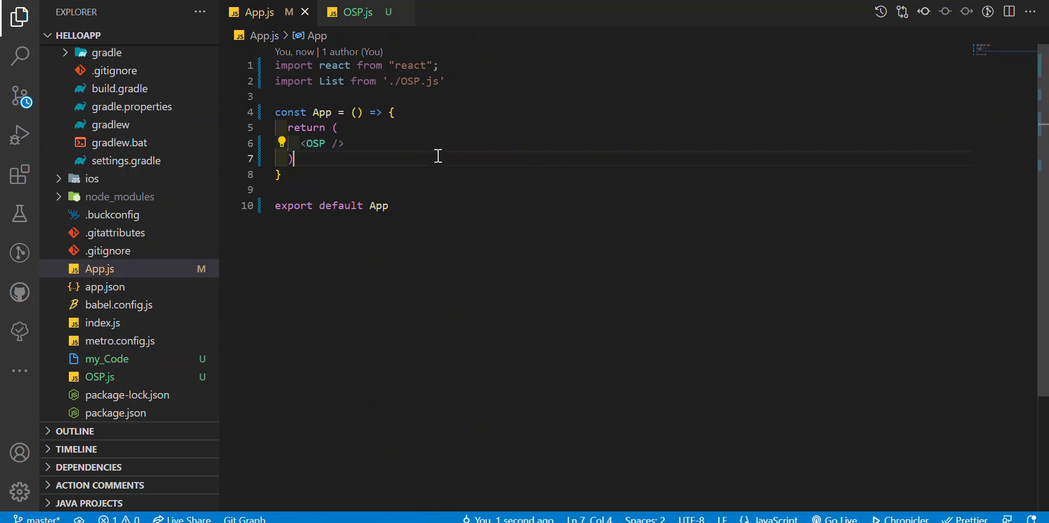
key("ctrl+z")
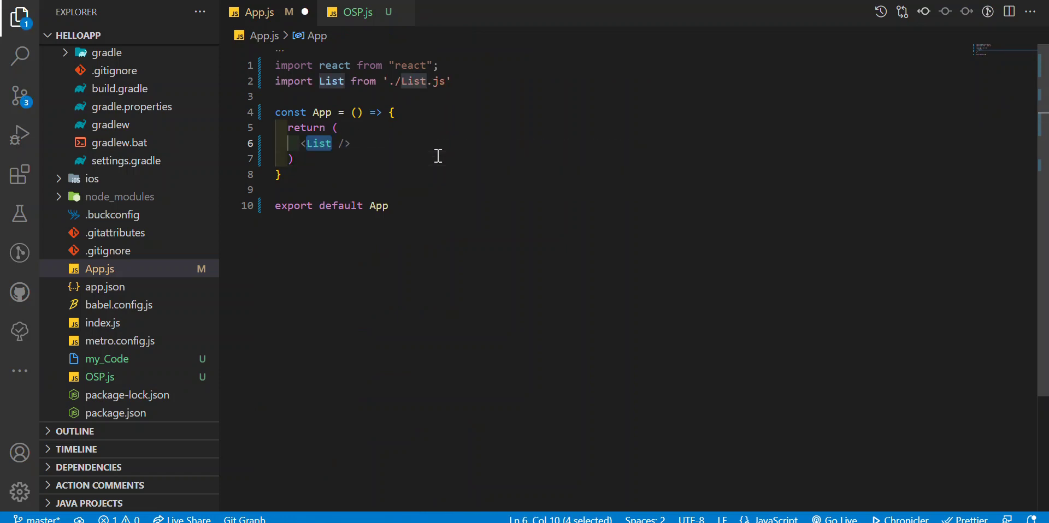
key("ctrl+s")
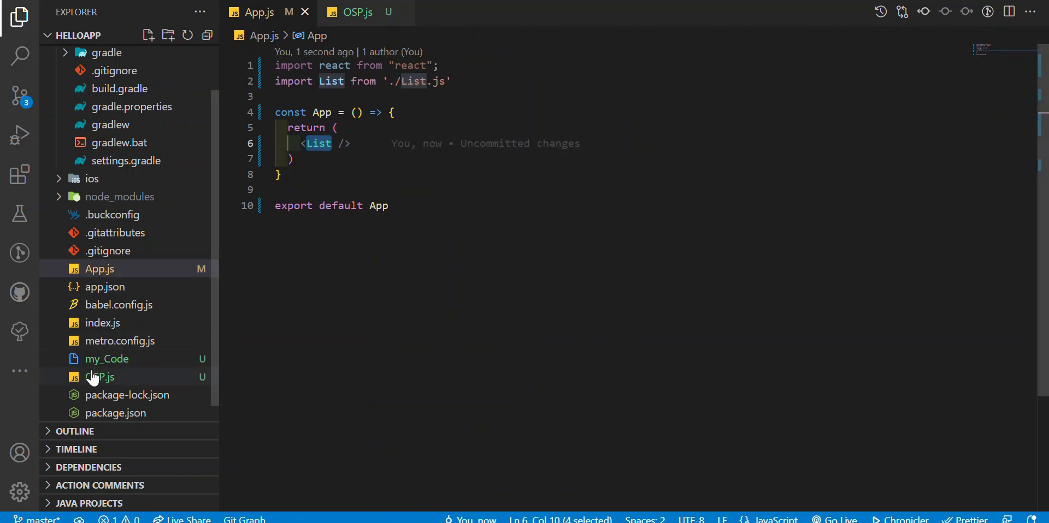
right_click(94, 377)
scroll(156, 371, "down", 5)
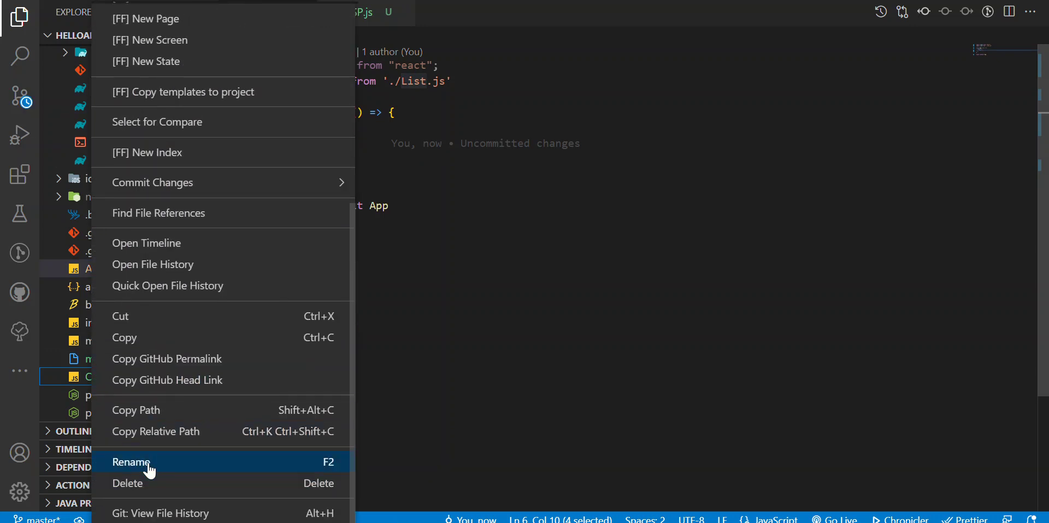
left_click(148, 463)
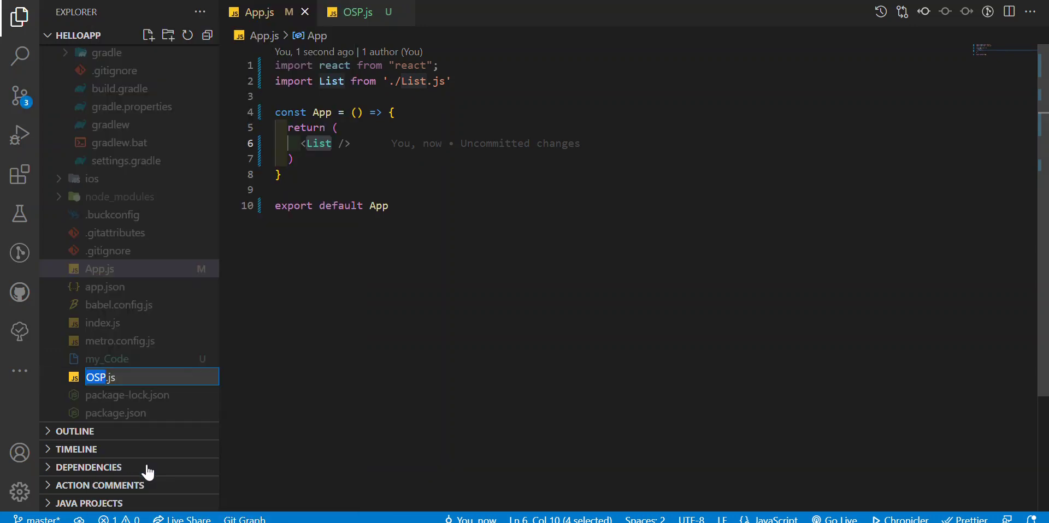
type("List")
key("Return")
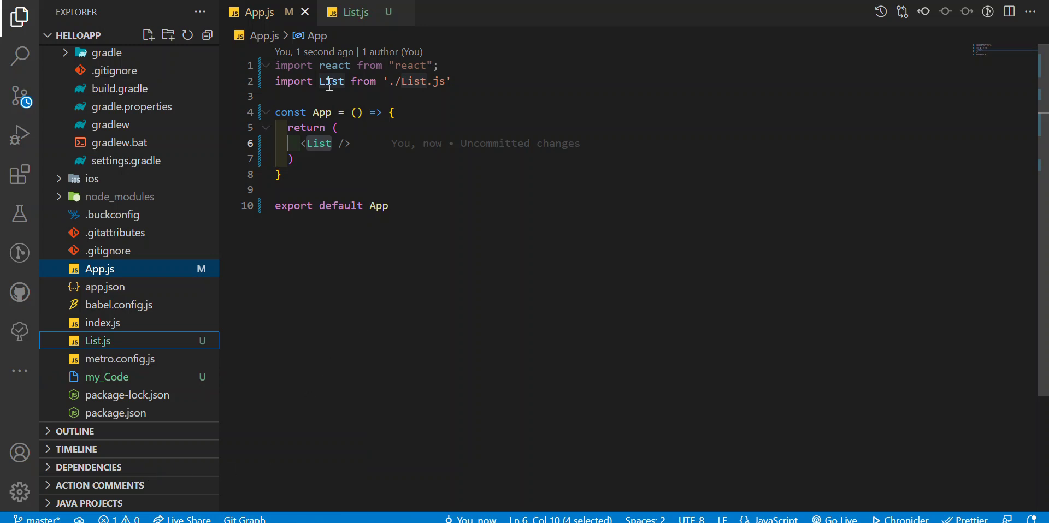
left_click(355, 12)
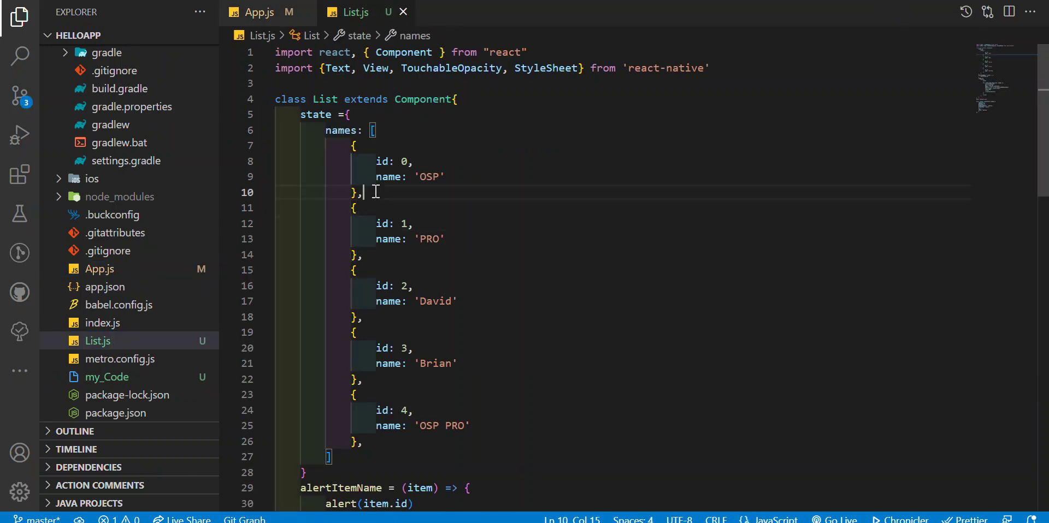
double_click(432, 67)
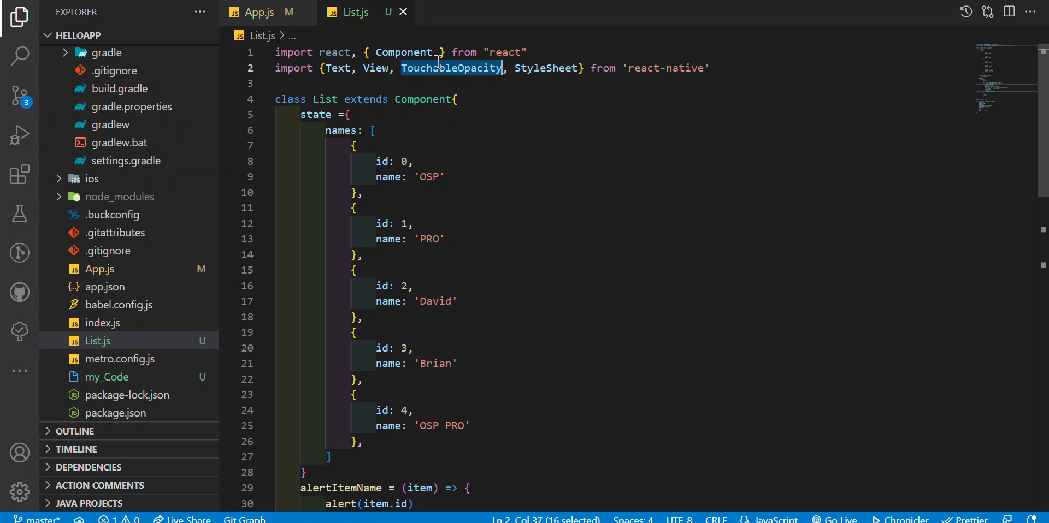
scroll(483, 203, "down", 5)
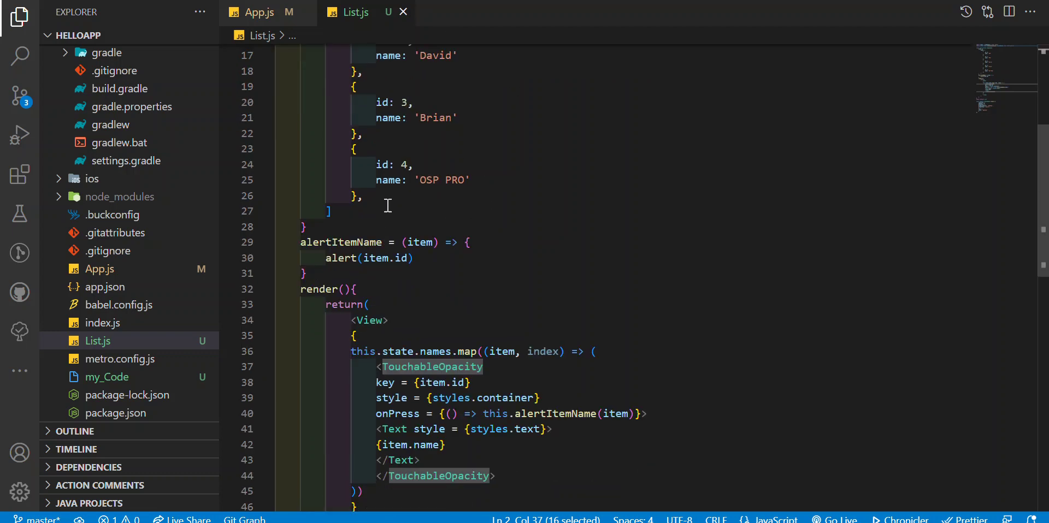
scroll(387, 205, "up", 5)
left_click(299, 114)
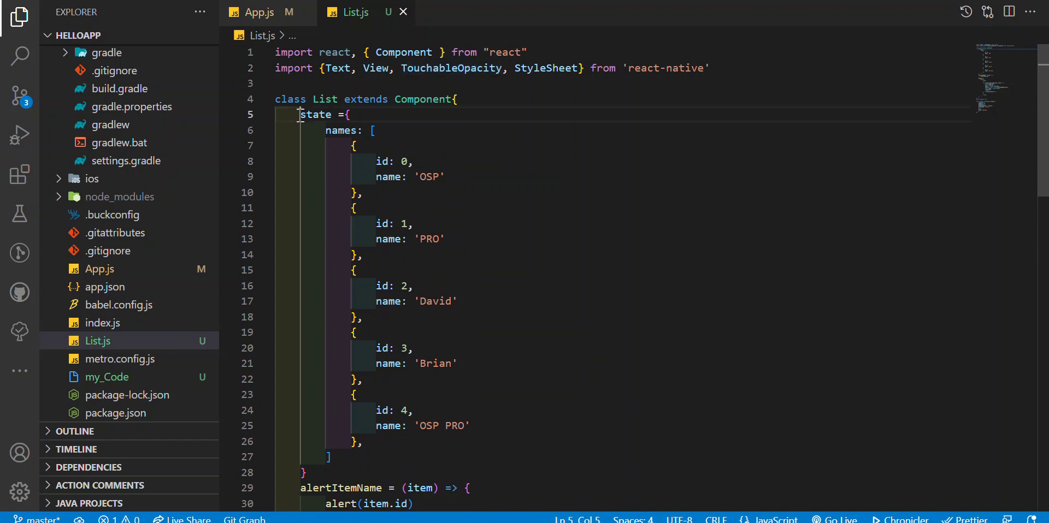
left_click_drag(299, 114, 313, 115)
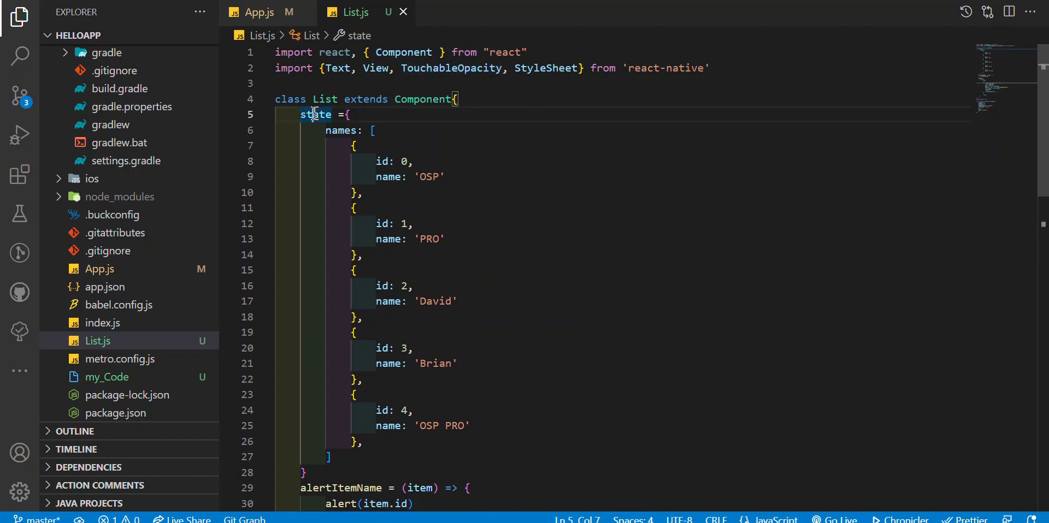
left_click(336, 131)
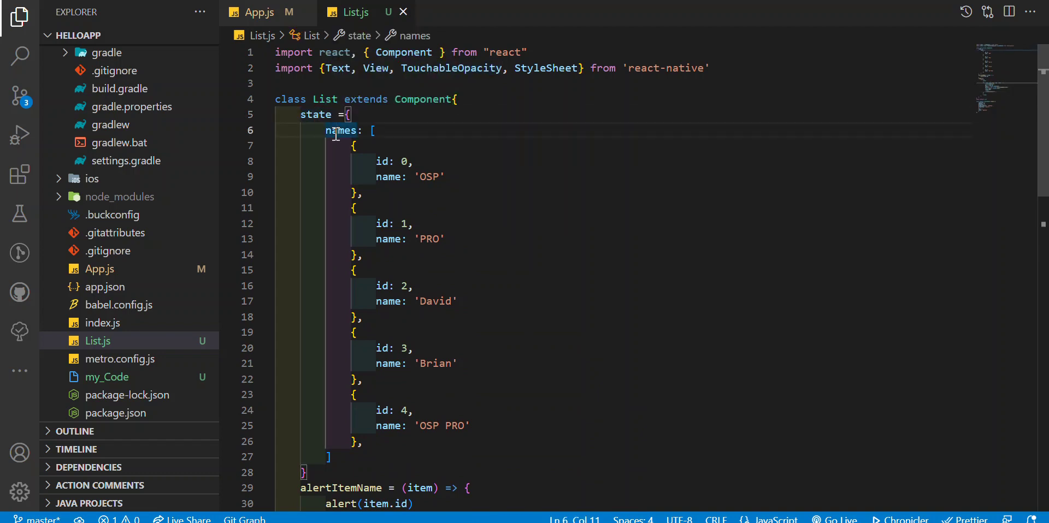
left_click(293, 115)
scroll(352, 115, "down", 6)
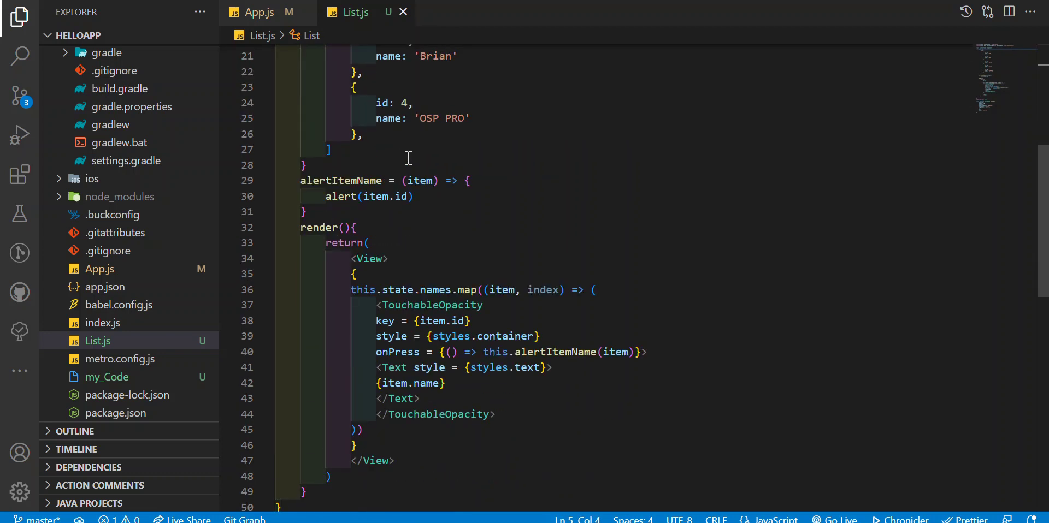
scroll(407, 180, "up", 1)
scroll(407, 180, "up", 6)
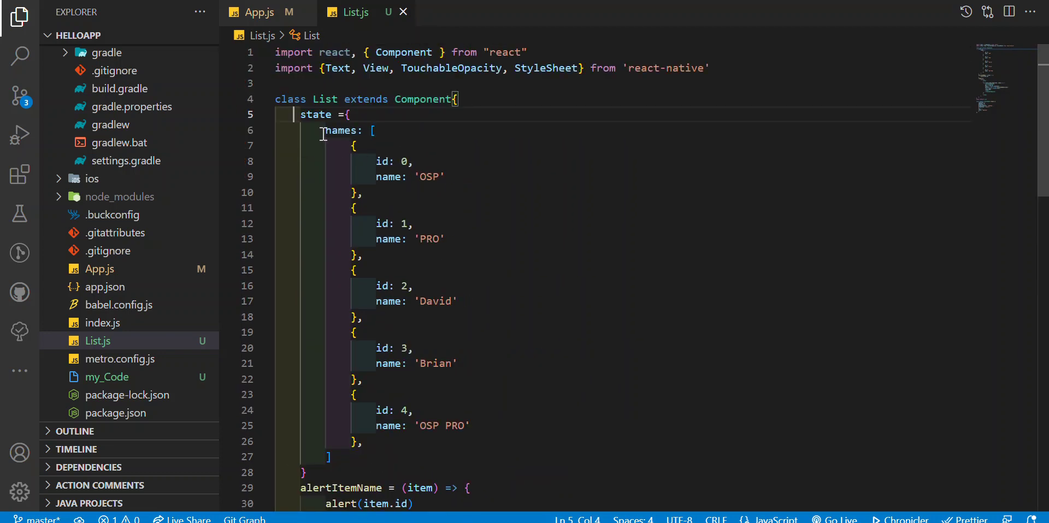
left_click_drag(325, 131, 336, 457)
left_click(483, 293)
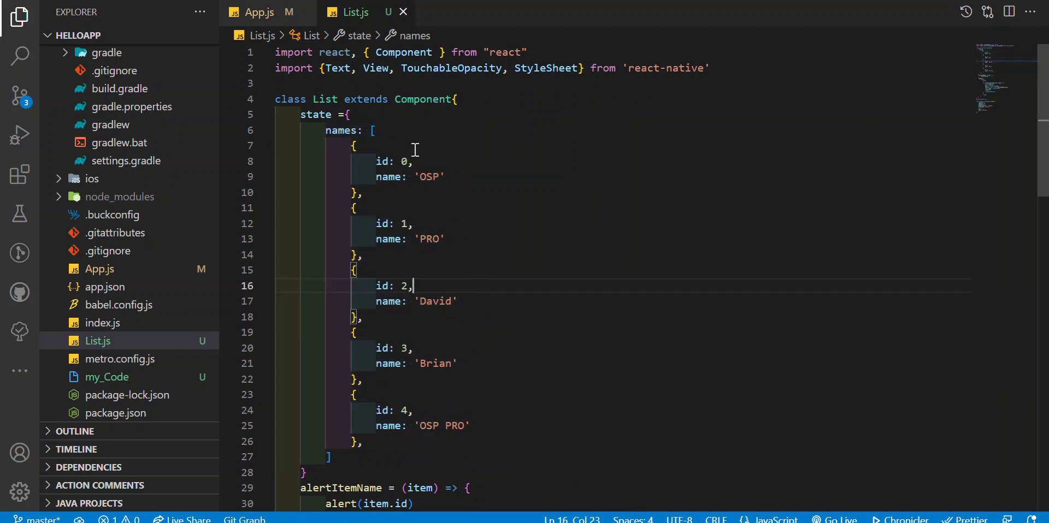
mouse_move(307, 134)
left_mouse_down()
mouse_move(426, 423)
mouse_move(426, 455)
left_mouse_up()
left_click(456, 363)
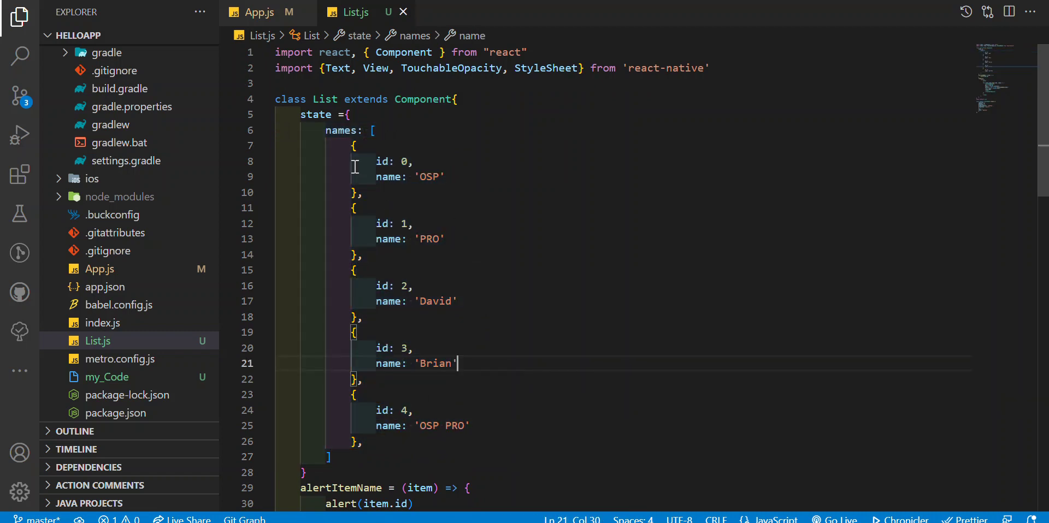
left_click_drag(352, 145, 426, 441)
left_click(456, 285)
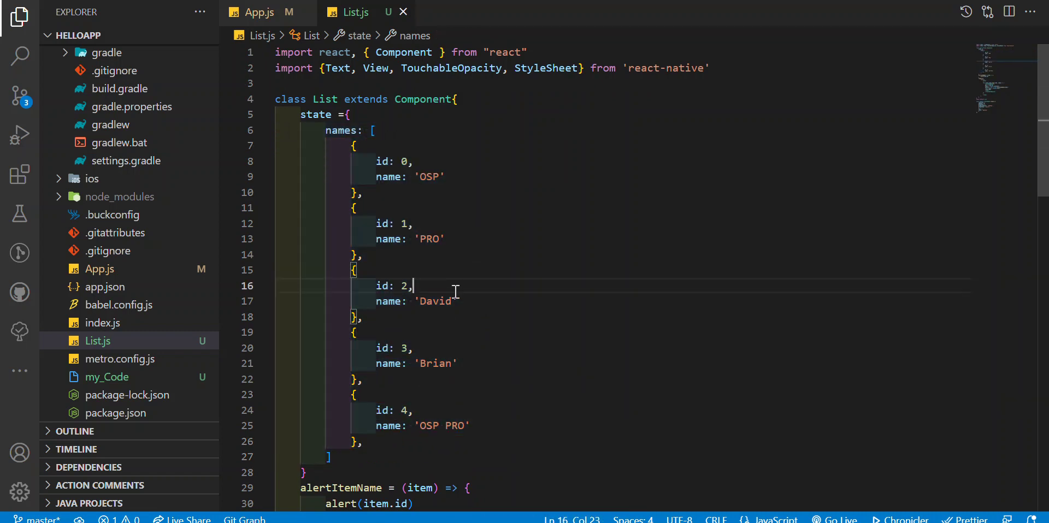
scroll(456, 286, "down", 5)
scroll(390, 212, "down", 3)
Step: Change alert(item.id) to alert(item.name) in the alertItemName handler
double_click(341, 180)
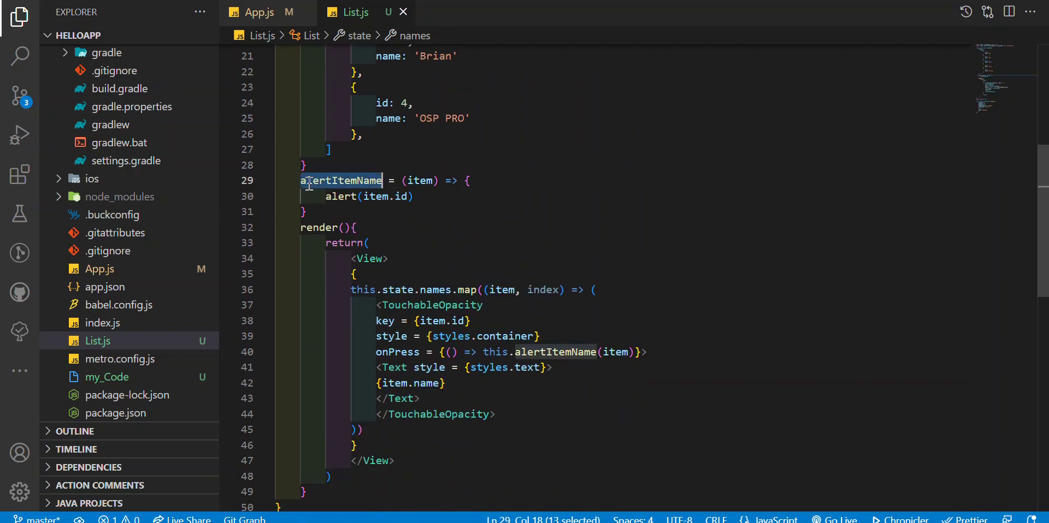
left_click(428, 180)
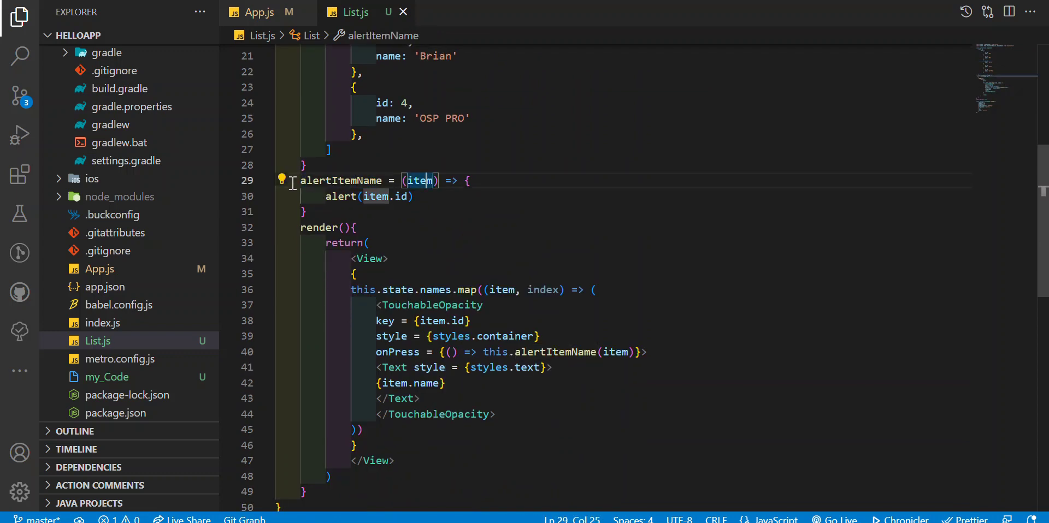
left_click_drag(300, 181, 440, 180)
left_click(459, 195)
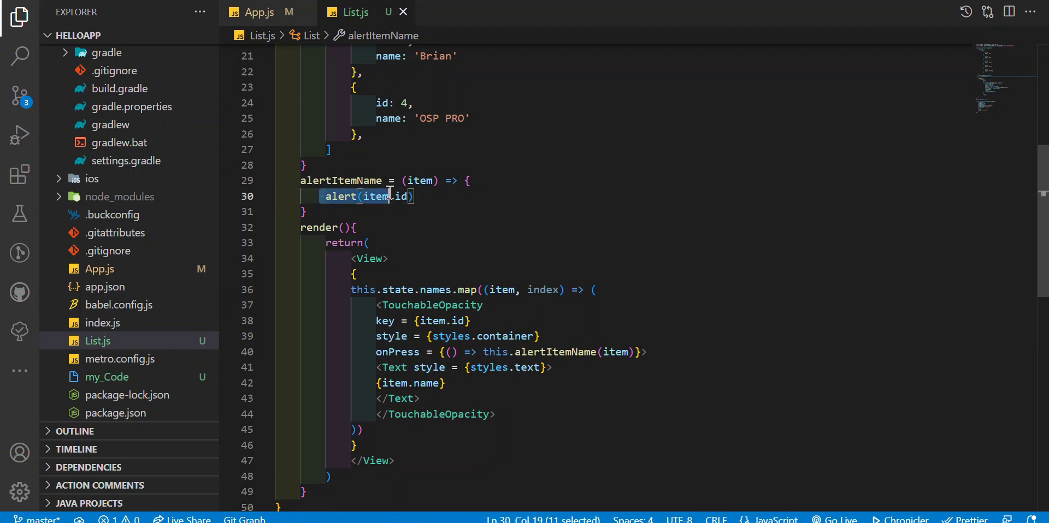
left_click(414, 197)
double_click(402, 196)
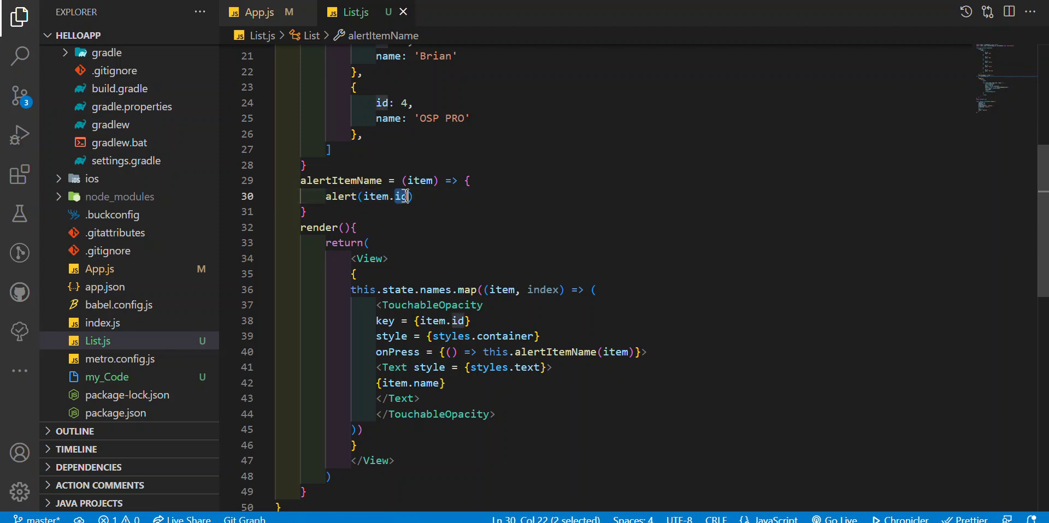
type("name")
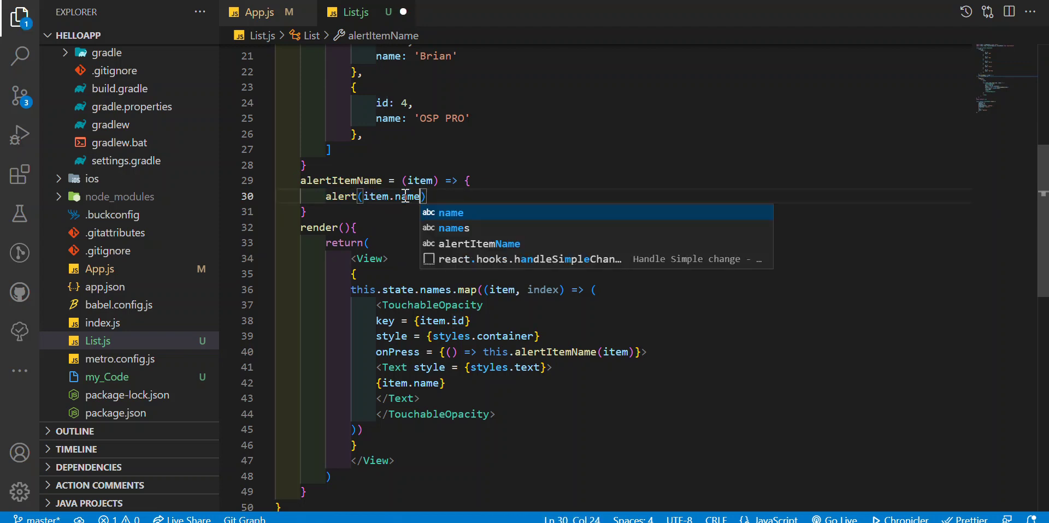
scroll(401, 196, "up", 3)
left_click(390, 211)
double_click(434, 178)
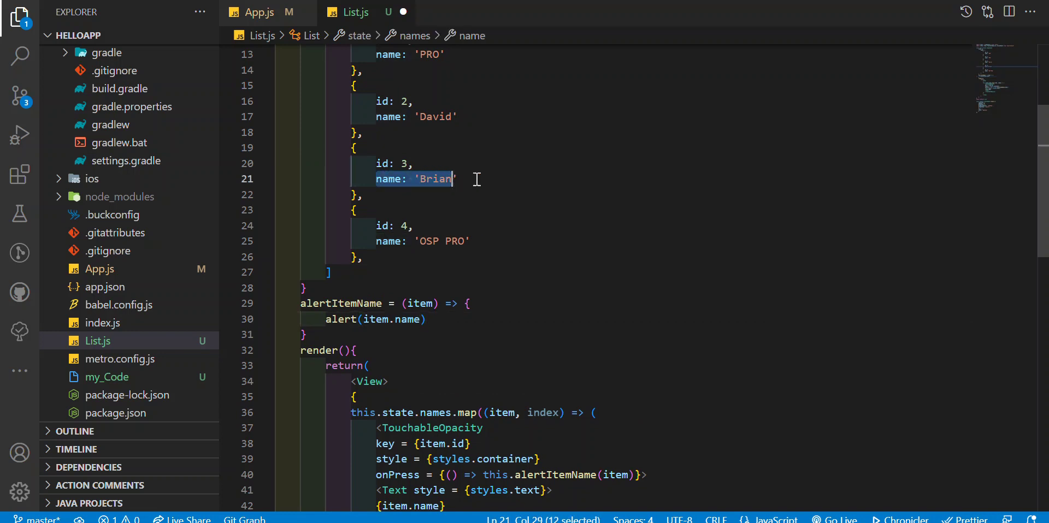
left_click(461, 178)
scroll(460, 179, "up", 5)
type("name: 'OSP',")
Step: Add age lines to OSP (32) and PRO (12) in the names array
left_click(460, 177)
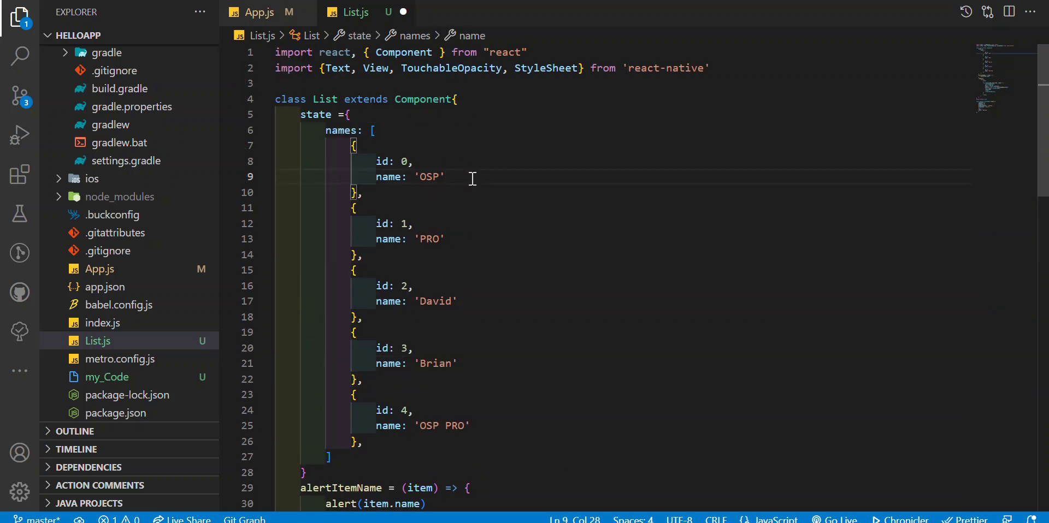
type(",")
key("Return")
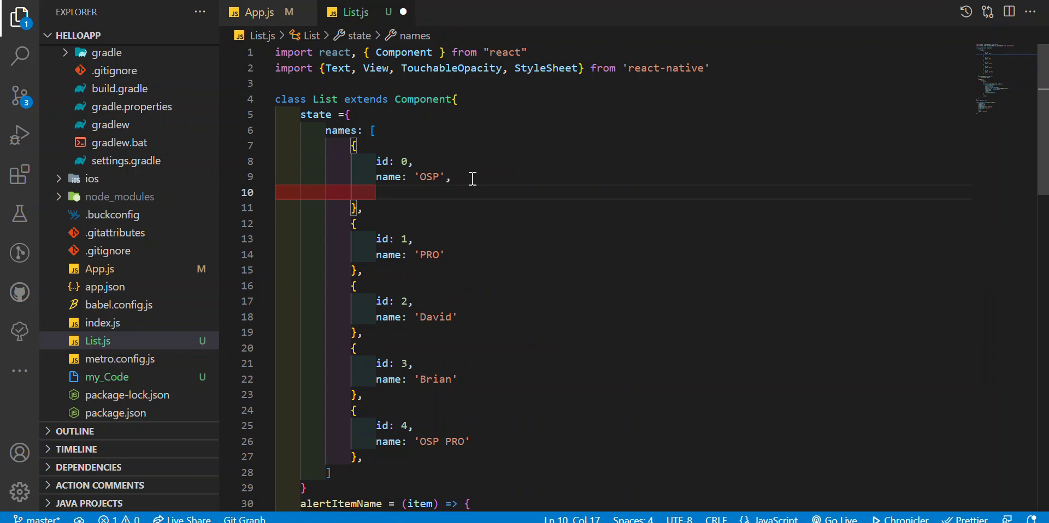
type("age")
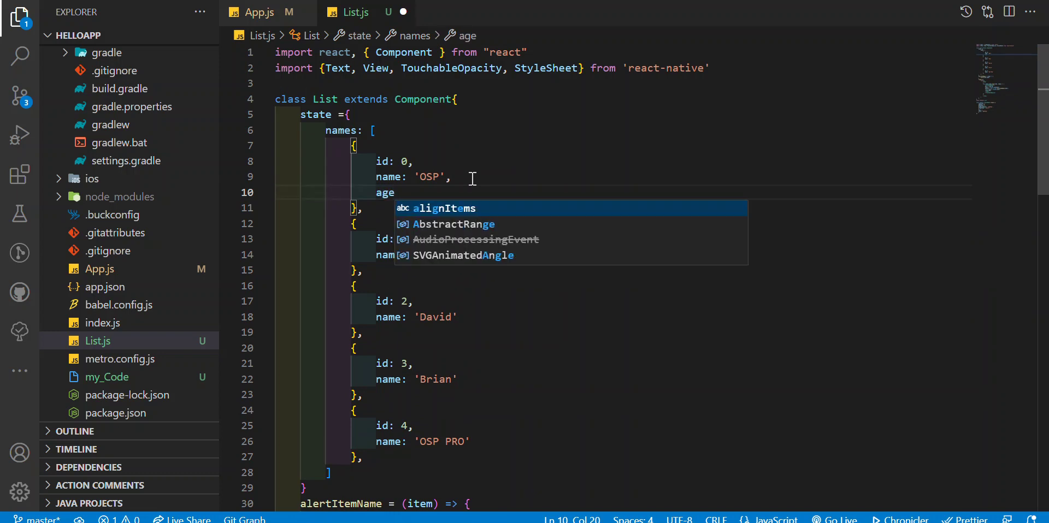
type(": 32")
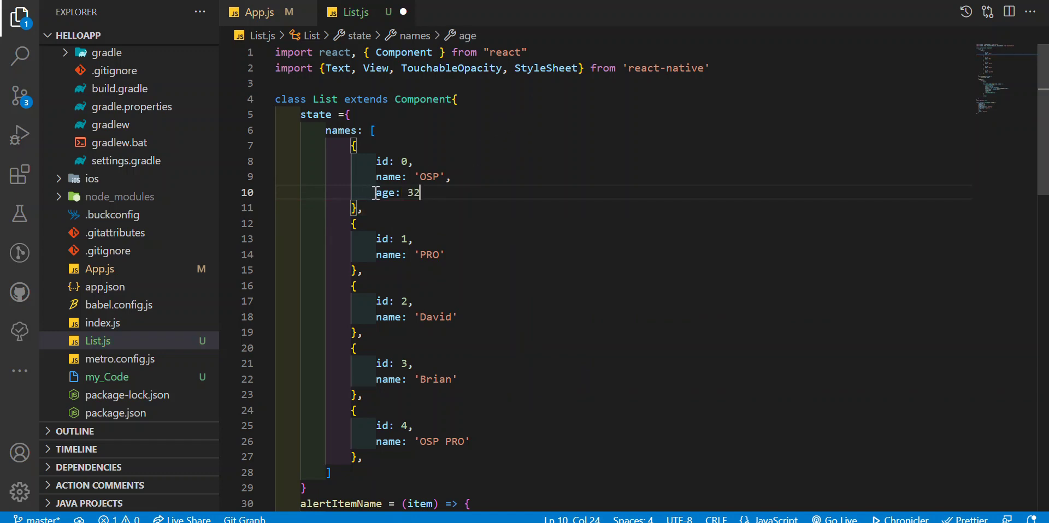
left_click_drag(376, 192, 421, 191)
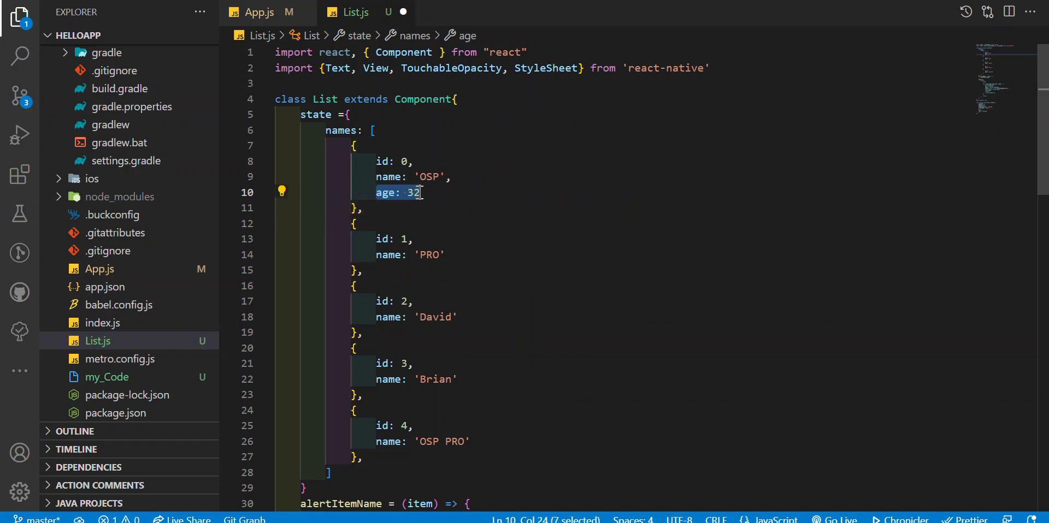
key("ctrl+c")
left_click(450, 255)
type(",")
key("Return")
key("ctrl+v")
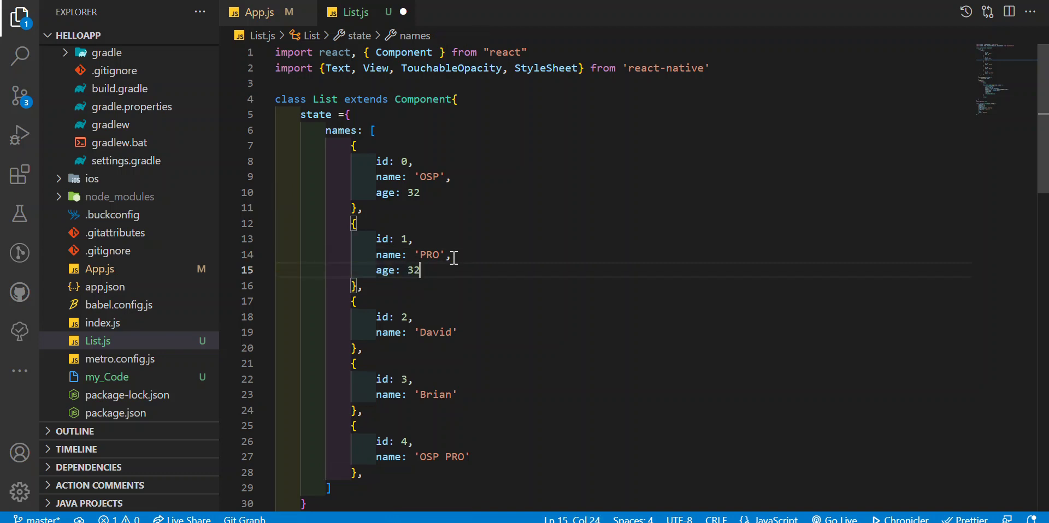
key("BackSpace")
key("BackSpace")
type("12")
Step: Add ages to David (30) and Brian (32), removing the extra comma after 32
left_click(471, 334)
key("Return")
type("age: 30")
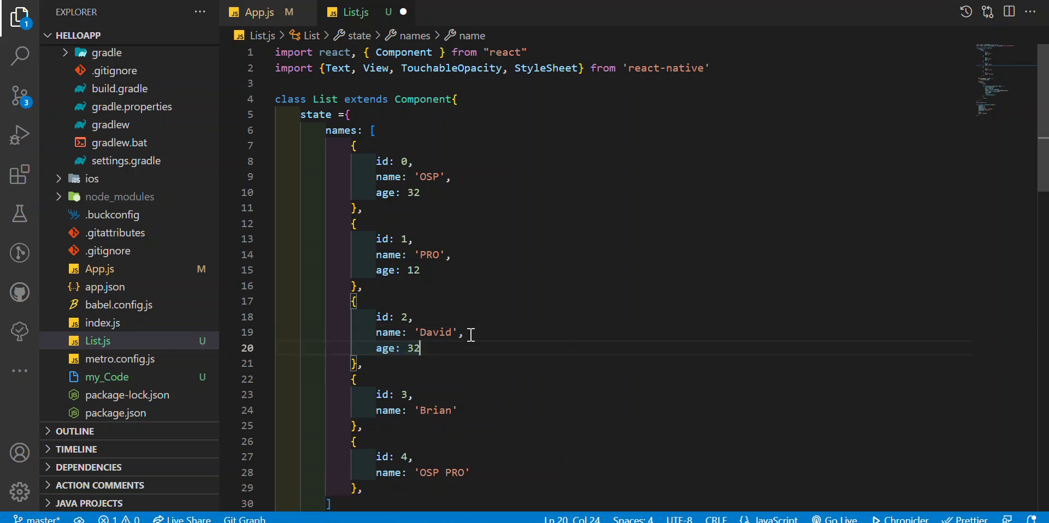
scroll(565, 333, "down", 4)
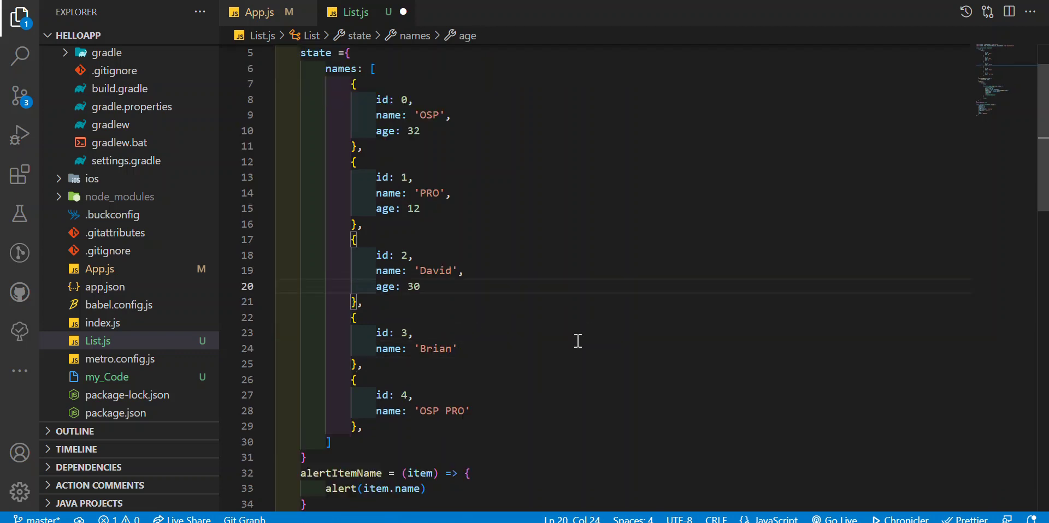
left_click(469, 227)
key("Return")
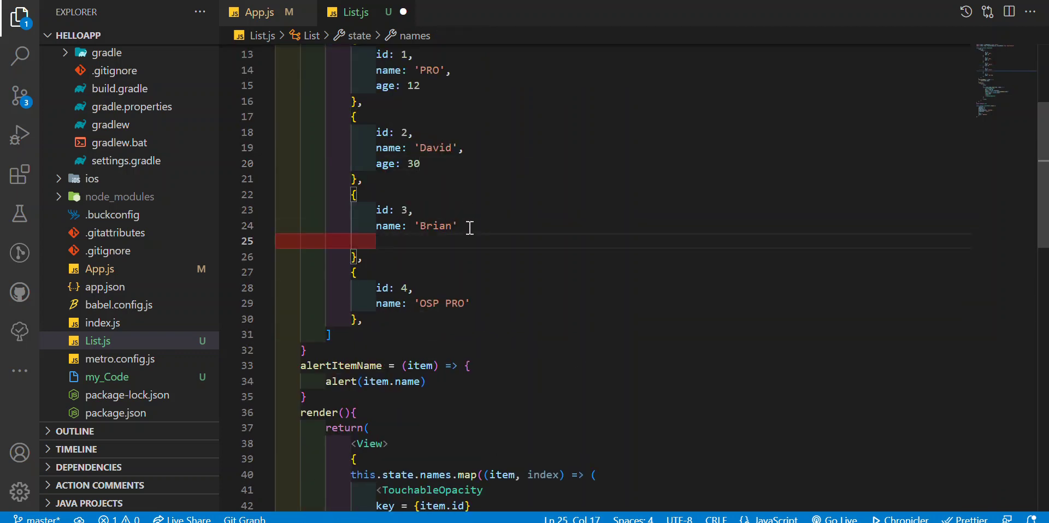
type("age: 32")
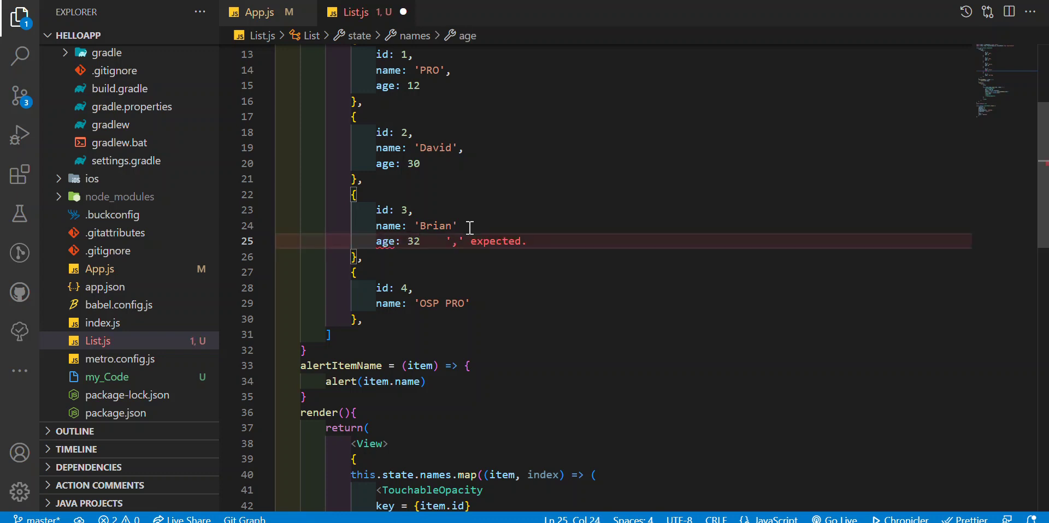
left_click(482, 291)
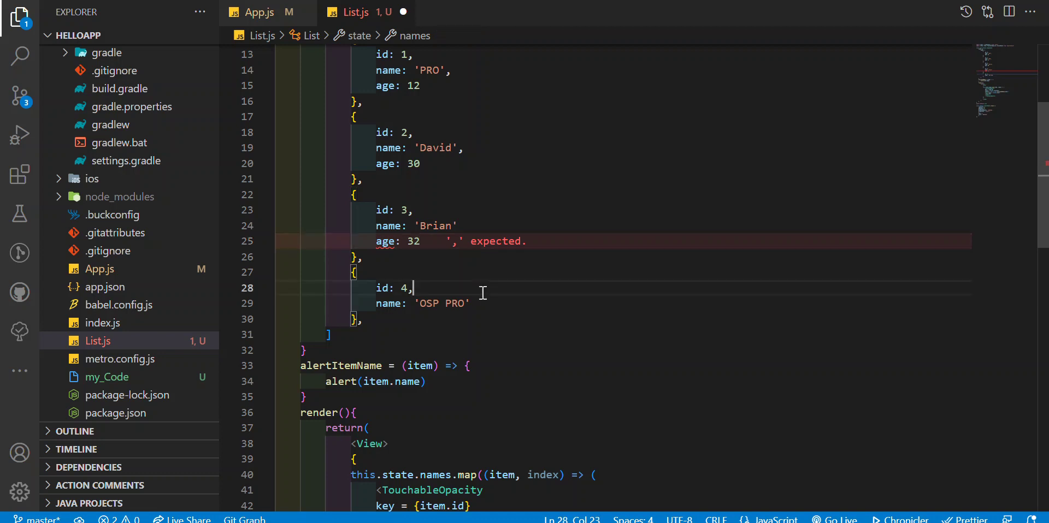
left_click(426, 241)
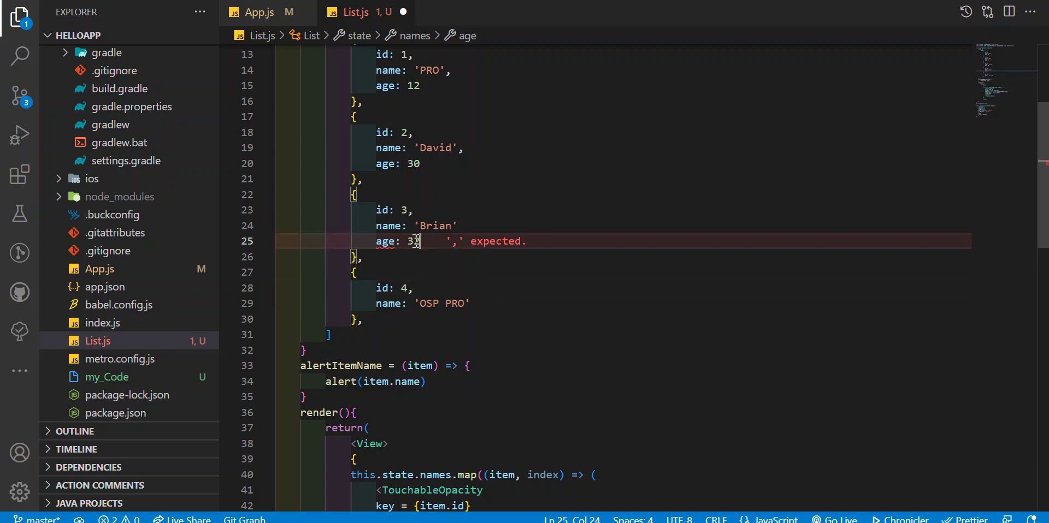
type(",")
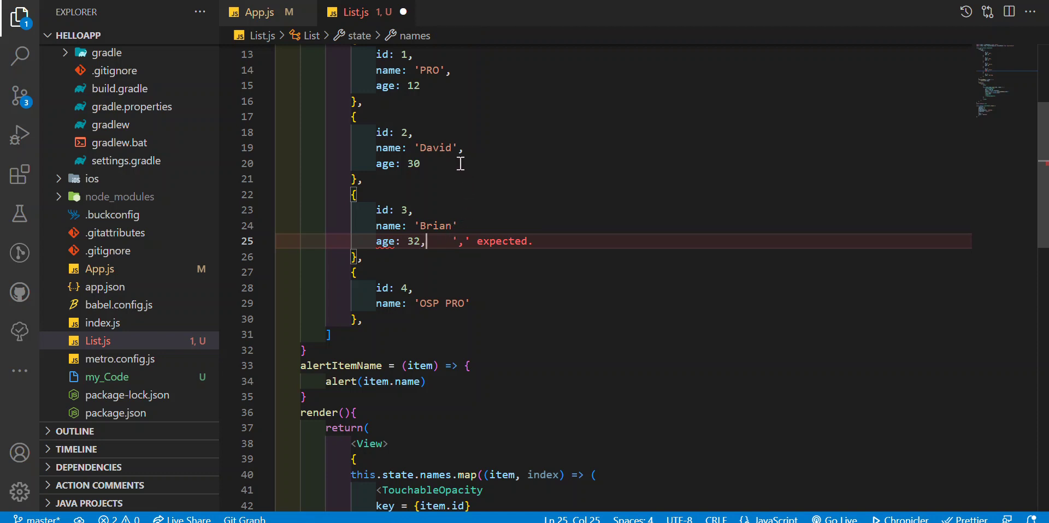
left_click(461, 225)
type(",")
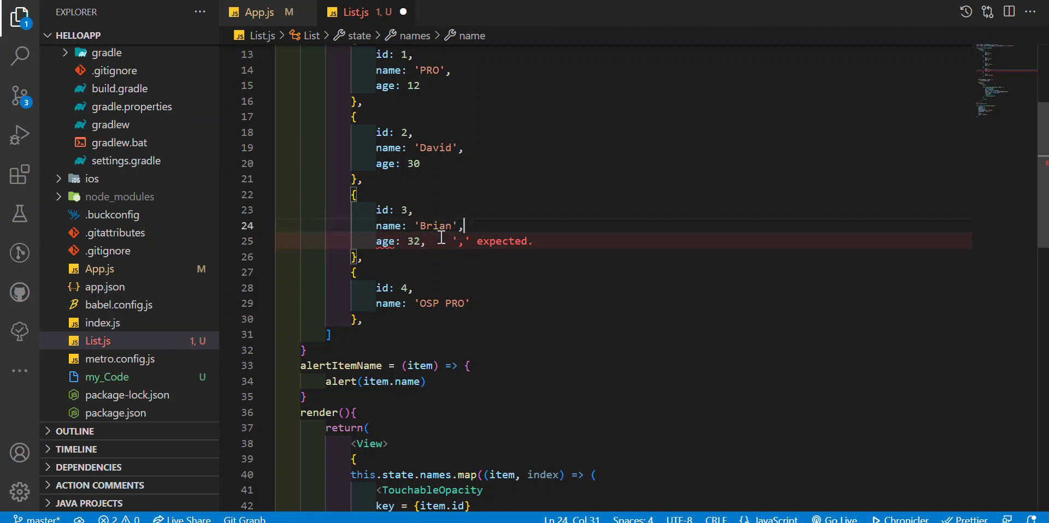
left_click(426, 241)
key("BackSpace")
Step: Add age 24 to the OSP PRO entry
left_click(474, 306)
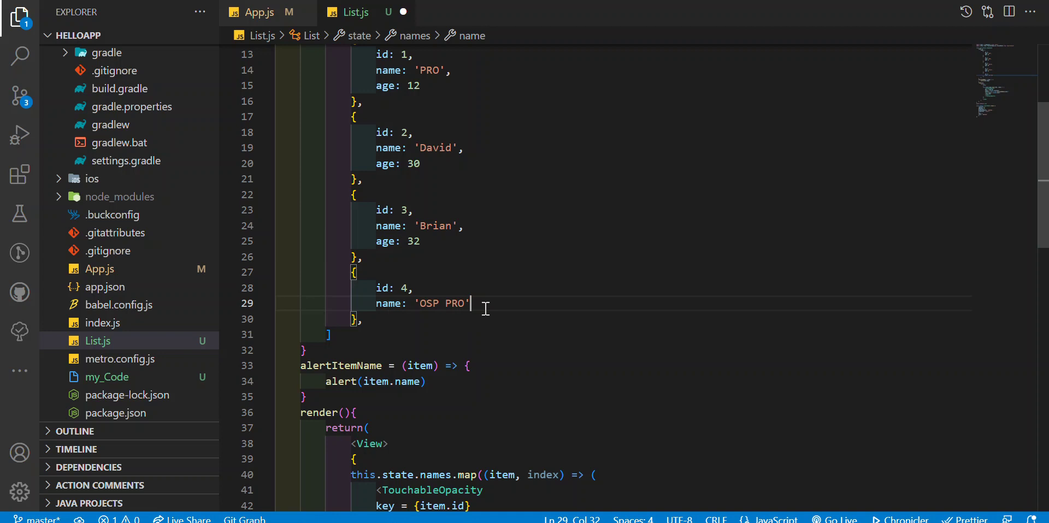
type(",")
key("Return")
type("age: 32")
key("BackSpace")
key("BackSpace")
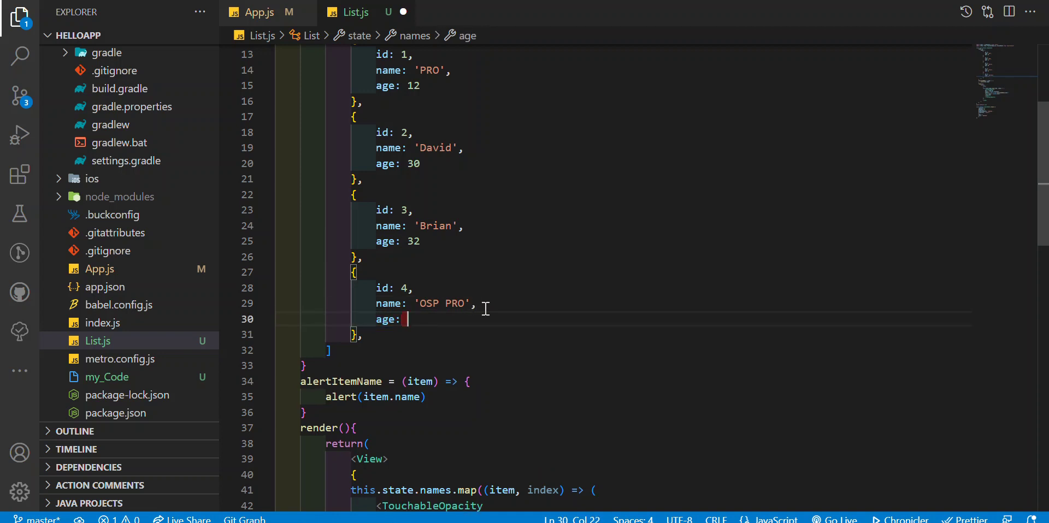
type("24")
Step: Save List.js and change alert(item.name) on line 35 to alert(item.age)
key("ctrl+s")
scroll(505, 318, "down", 2)
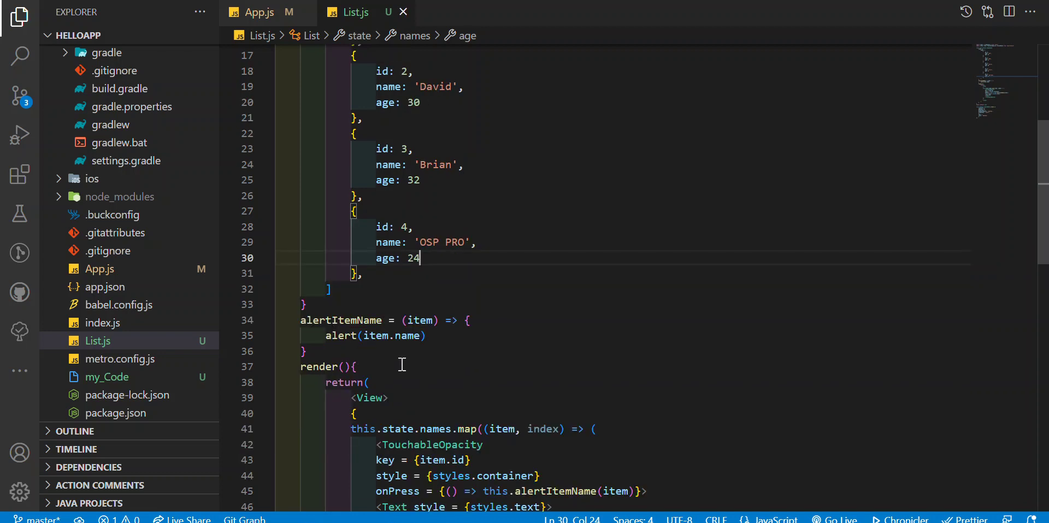
double_click(408, 337)
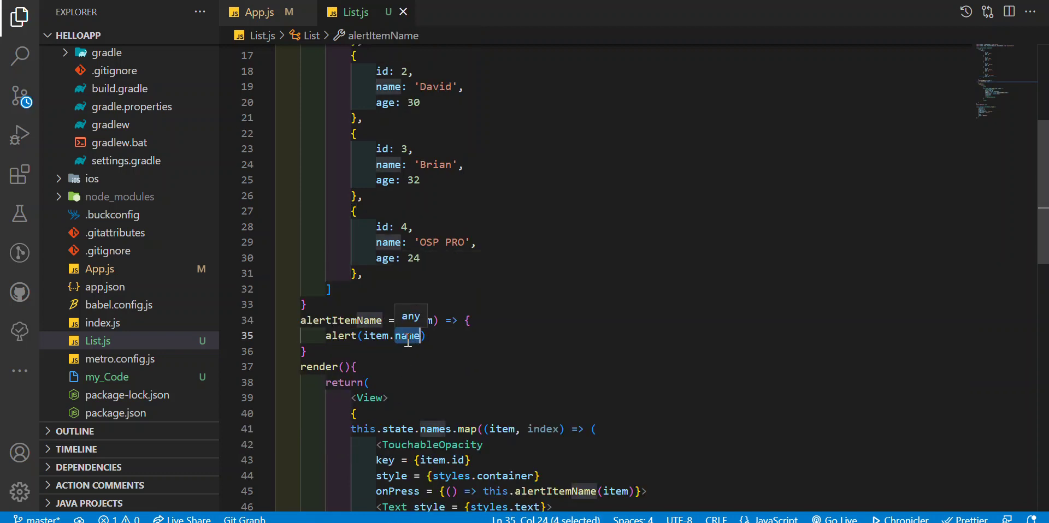
type("age")
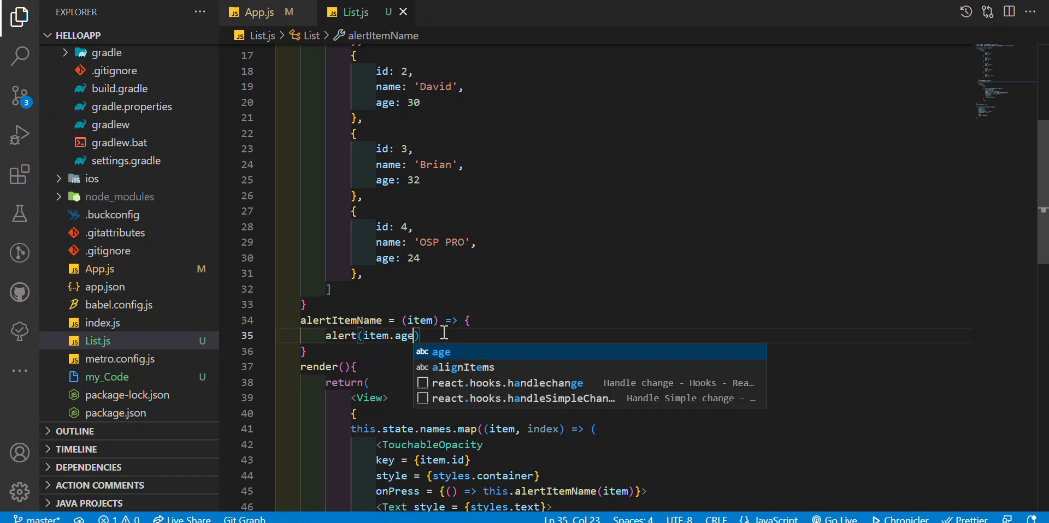
scroll(402, 312, "down", 2)
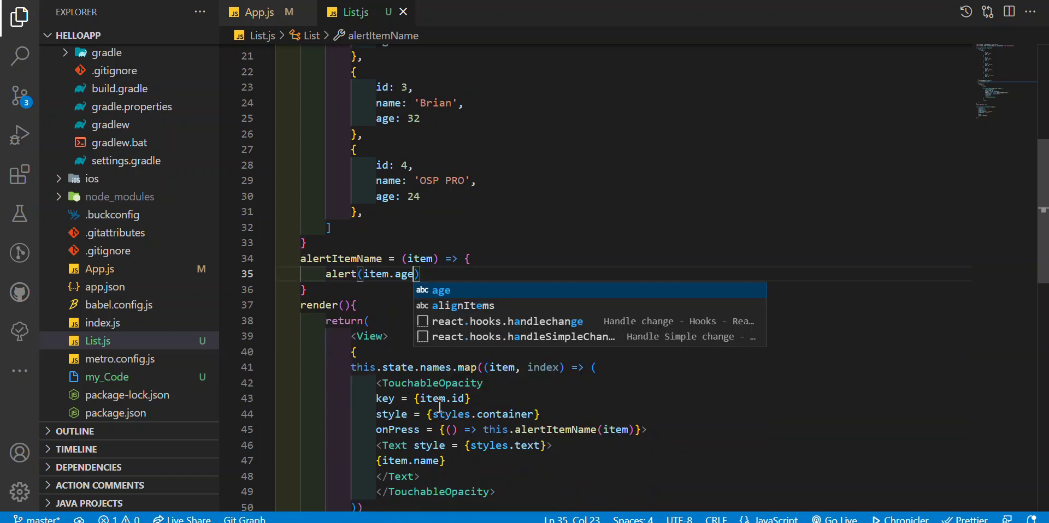
left_click(453, 383)
mouse_move(385, 398)
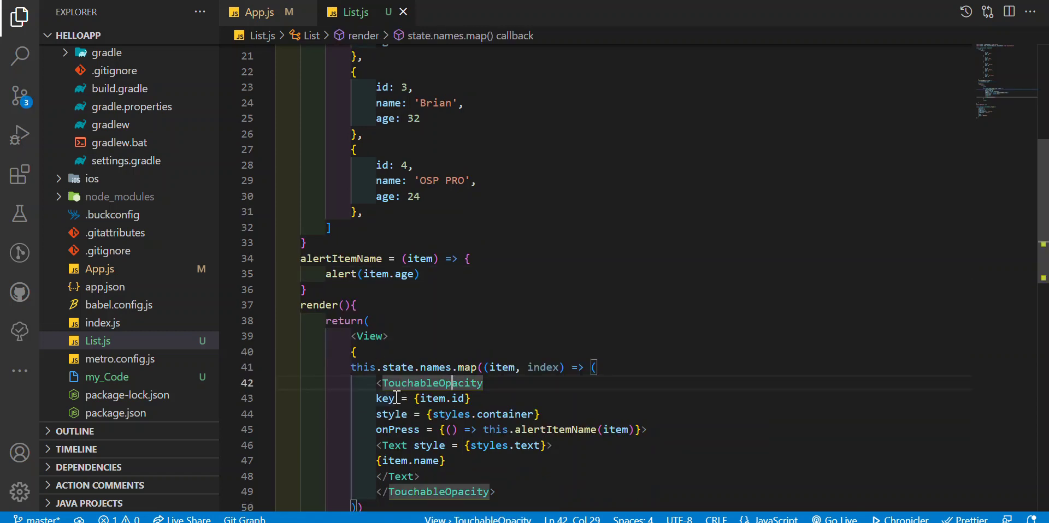
left_click(460, 399)
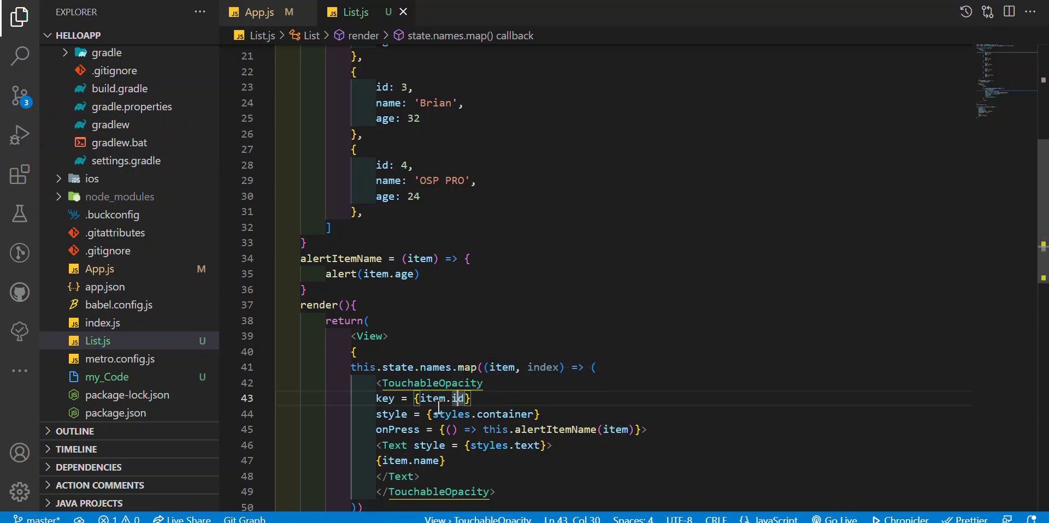
mouse_move(434, 398)
scroll(508, 406, "down", 3)
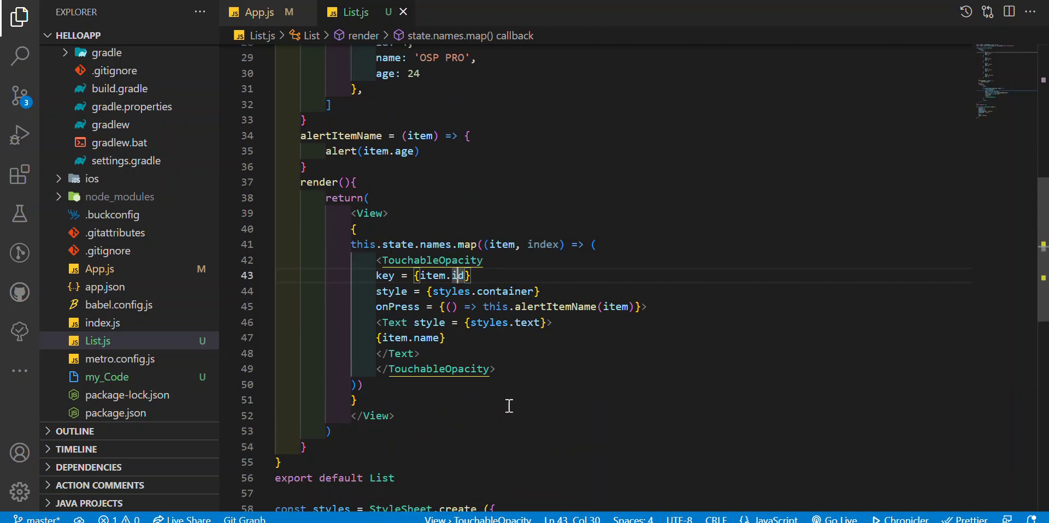
double_click(536, 306)
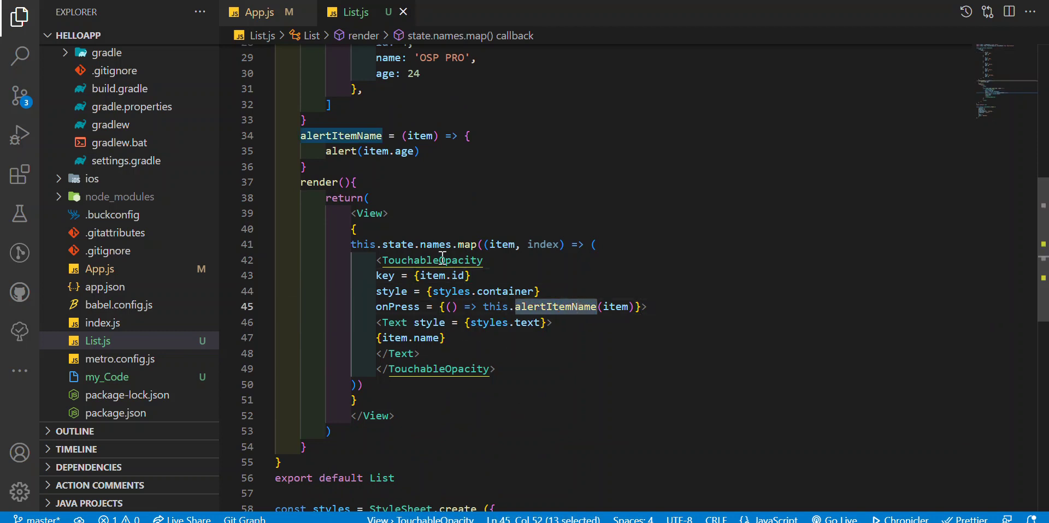
double_click(497, 244)
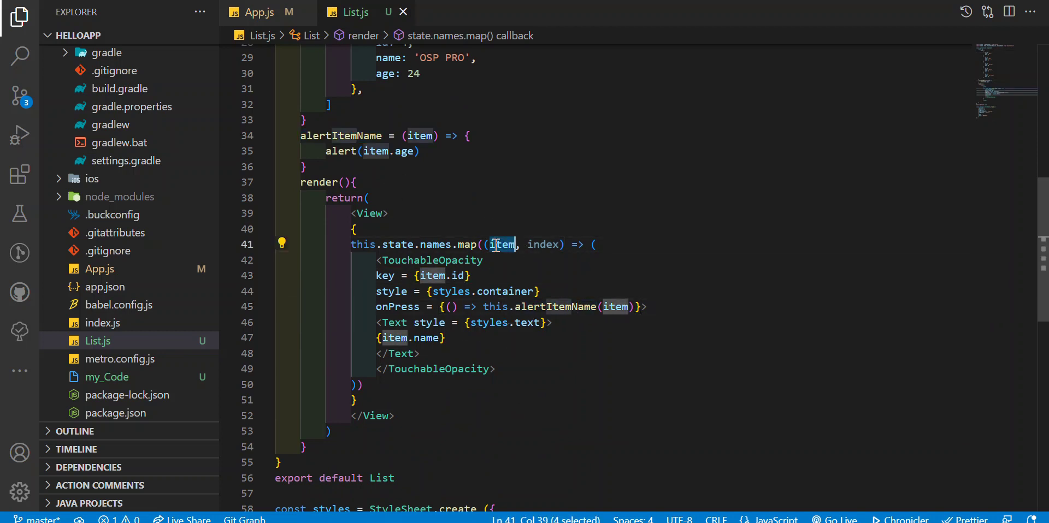
double_click(419, 136)
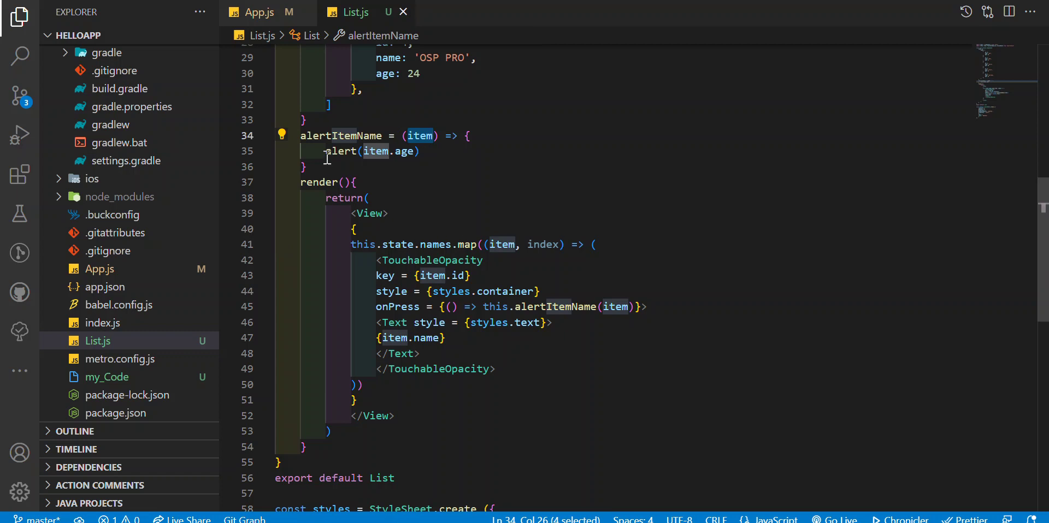
left_click_drag(326, 151, 419, 151)
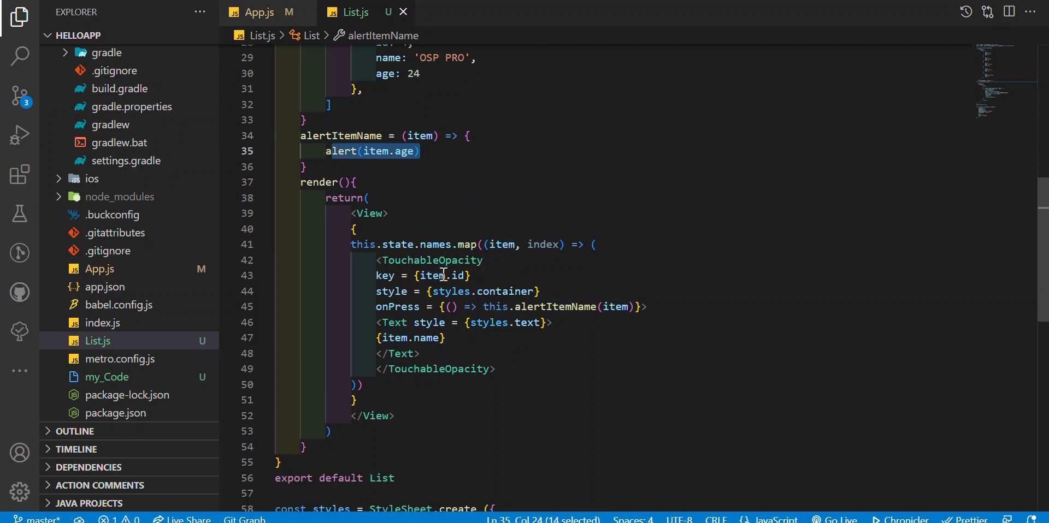
left_click(376, 292)
double_click(506, 291)
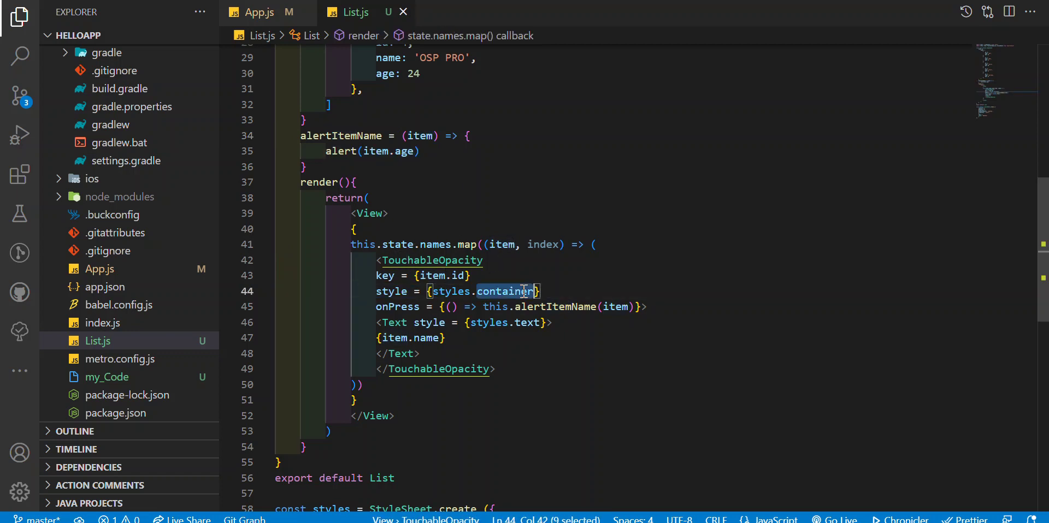
scroll(409, 295, "down", 5)
left_click_drag(371, 403, 320, 248)
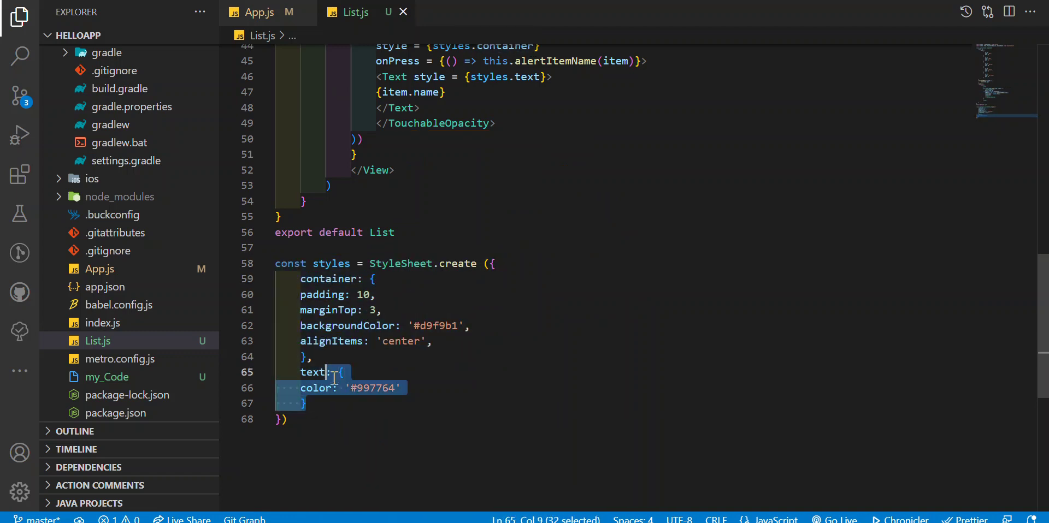
left_click_drag(305, 404, 300, 279)
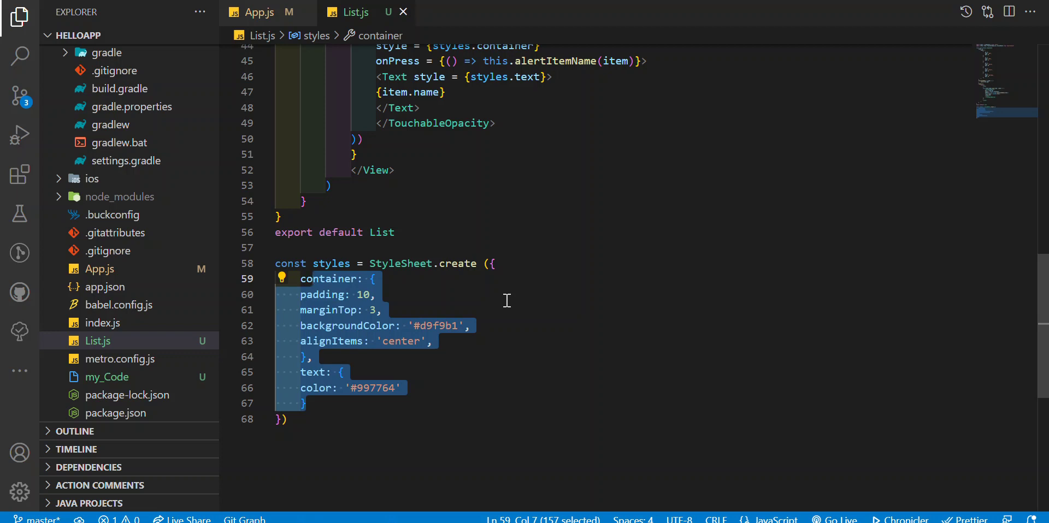
scroll(538, 322, "up", 10)
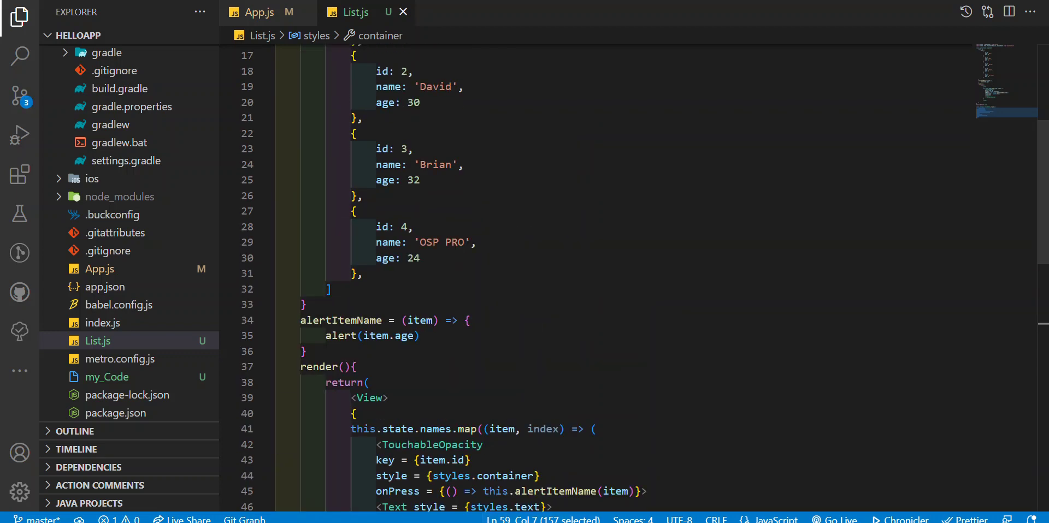
key("alt+Tab")
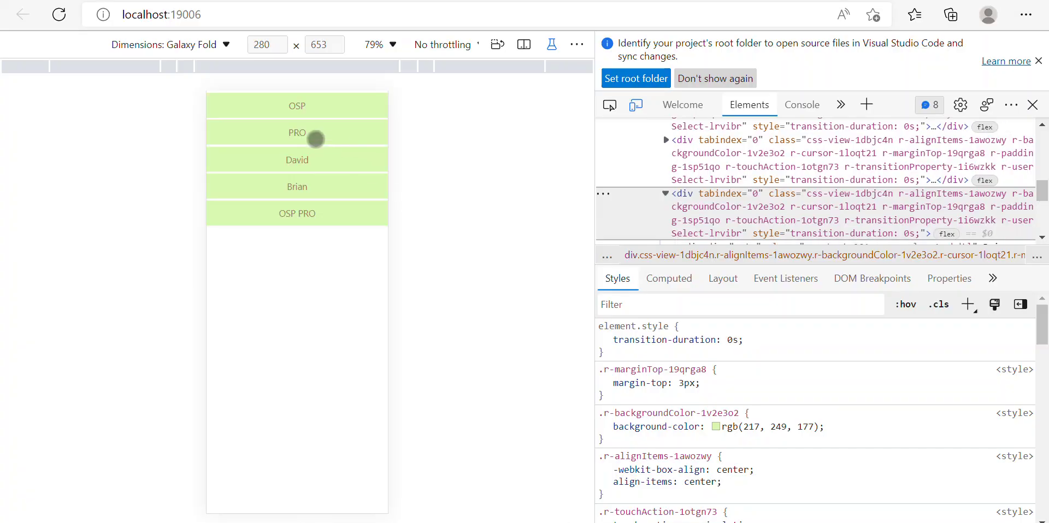
left_click(311, 133)
left_click(668, 103)
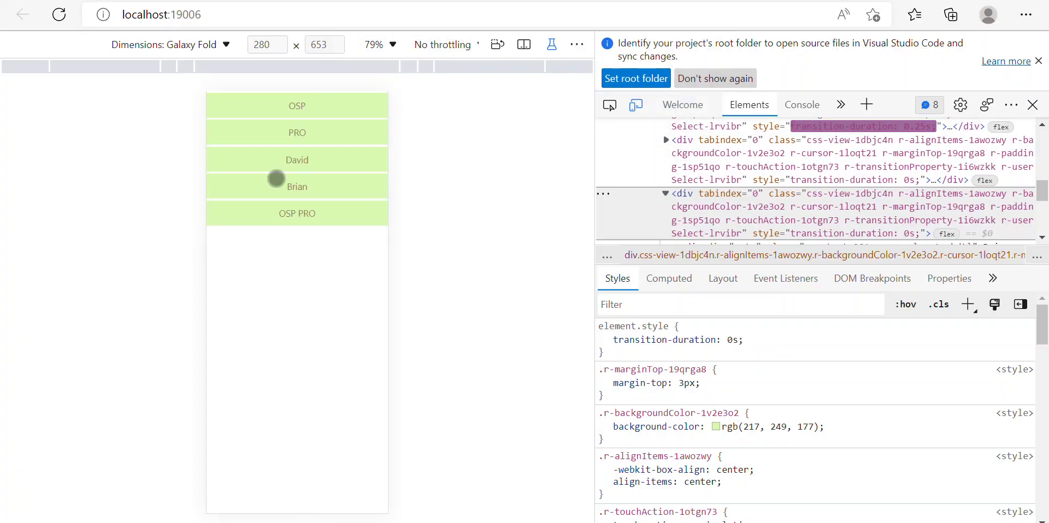
left_click(297, 160)
left_click(667, 103)
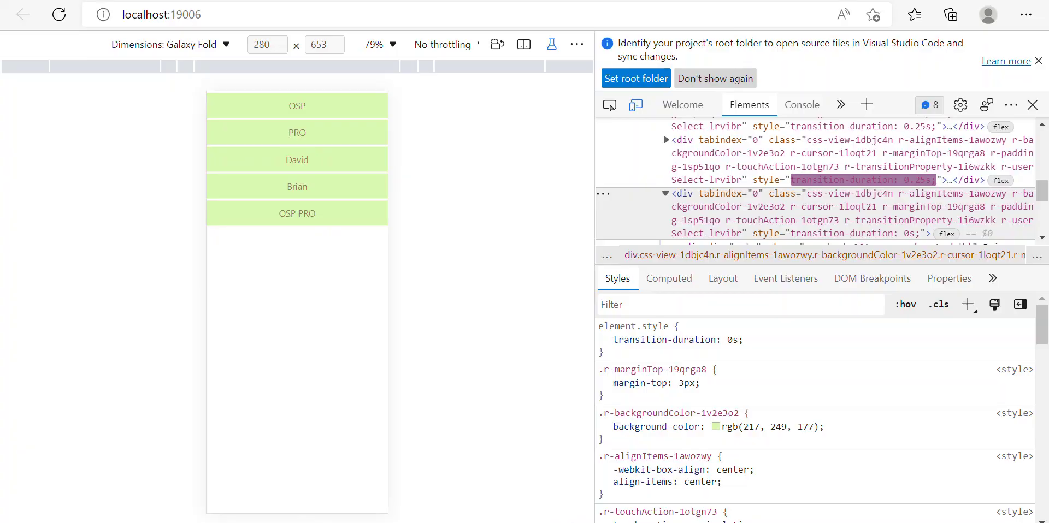
key("alt+Tab")
scroll(407, 259, "down", 4)
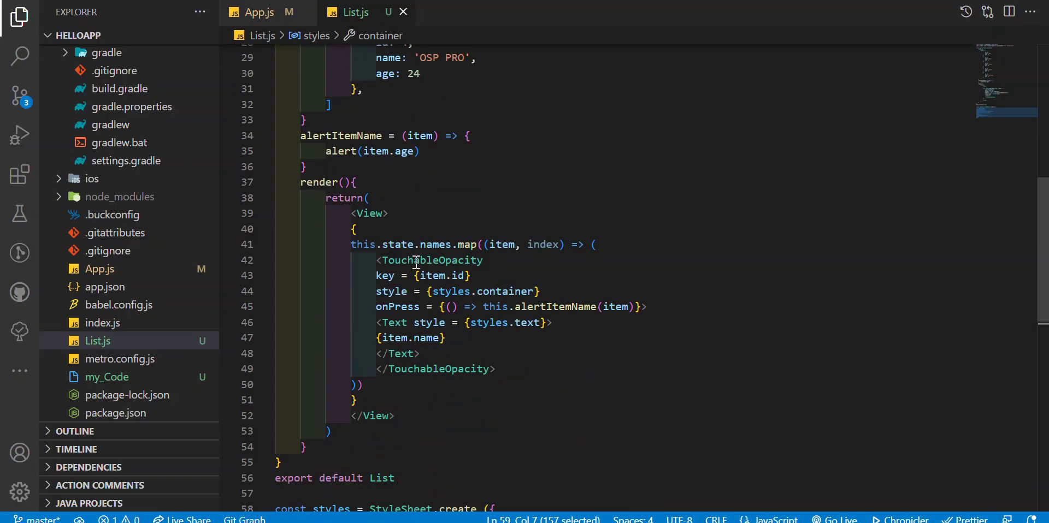
Step: Append ', item.name' to the age alert, then test by tapping OSP PRO and PRO
left_click(361, 152)
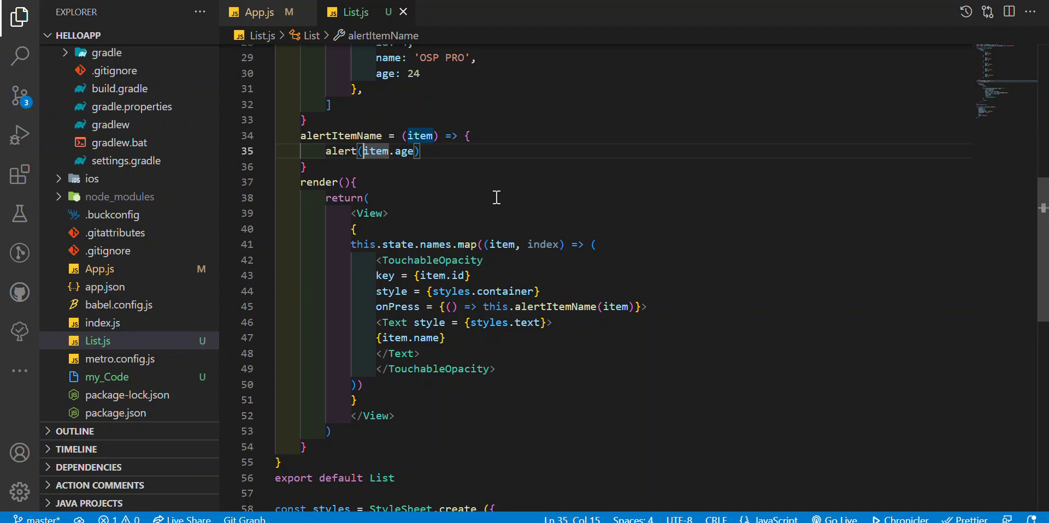
key("Right")
key("Right")
key("Right")
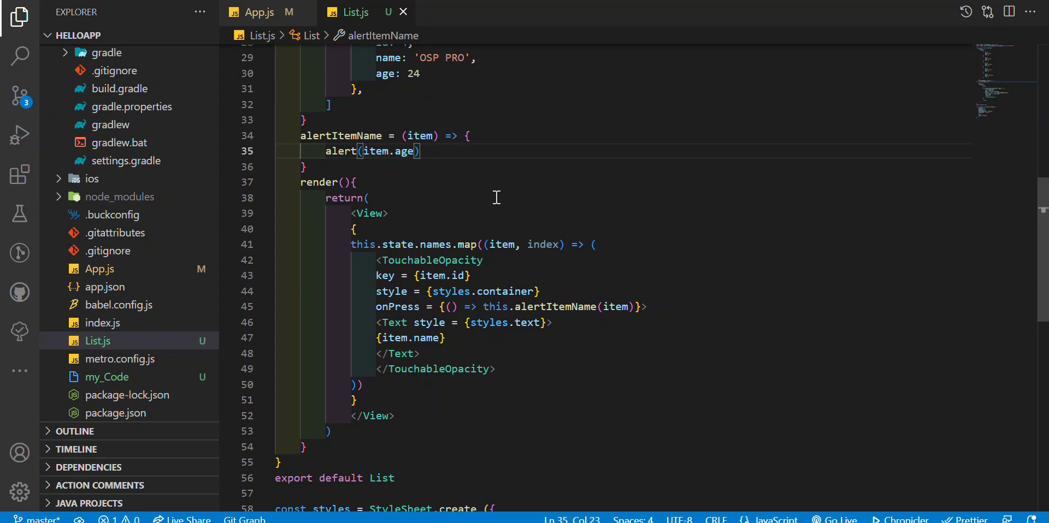
type(", ")
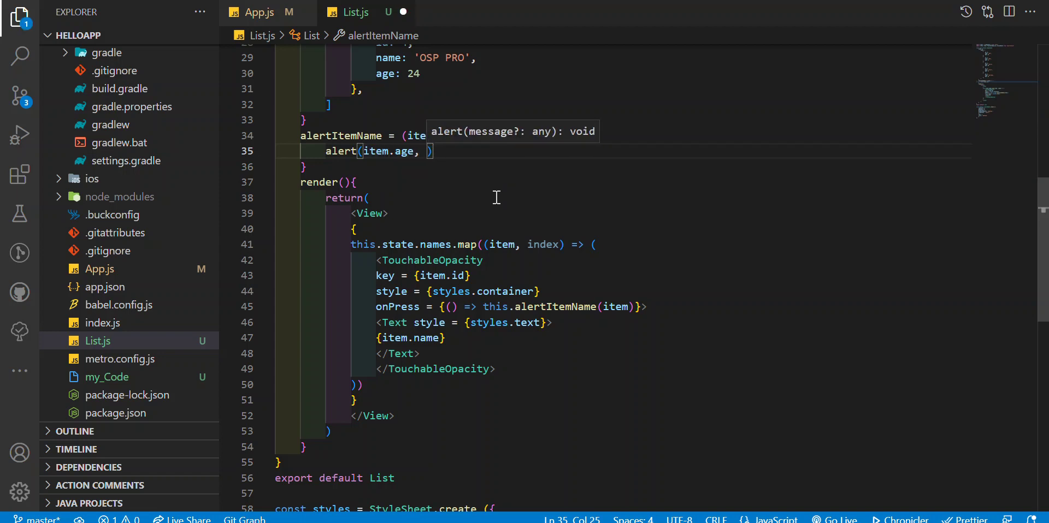
type("item.")
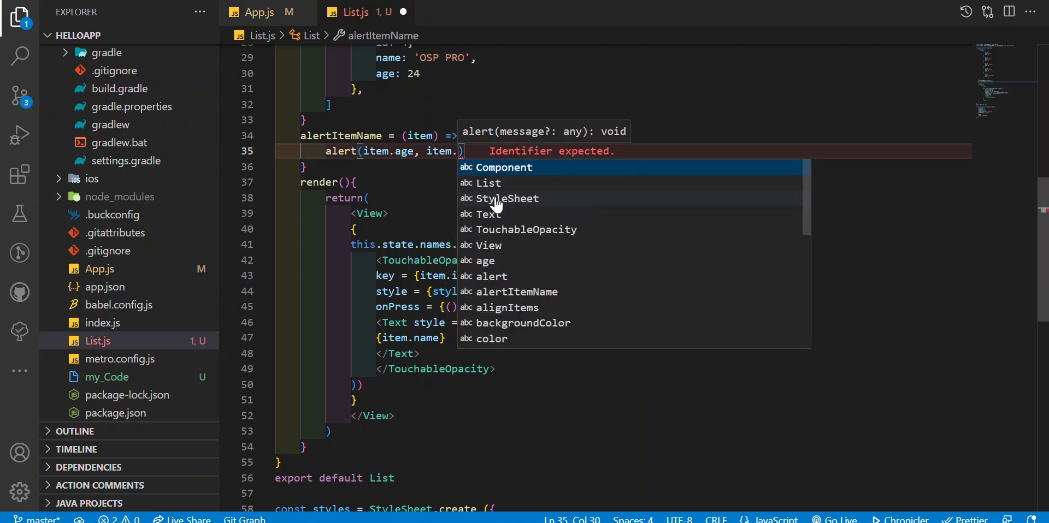
type("name")
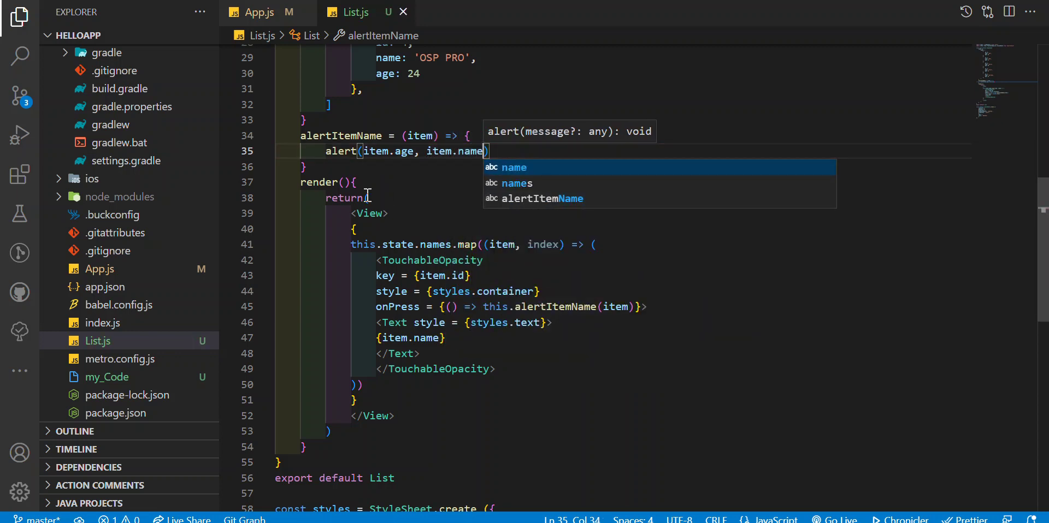
key("alt+Tab")
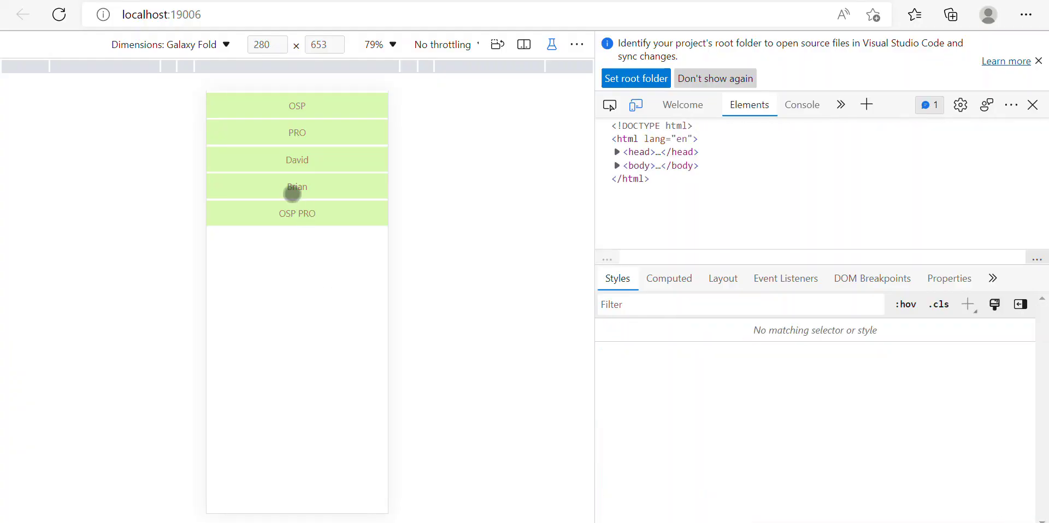
left_click(291, 215)
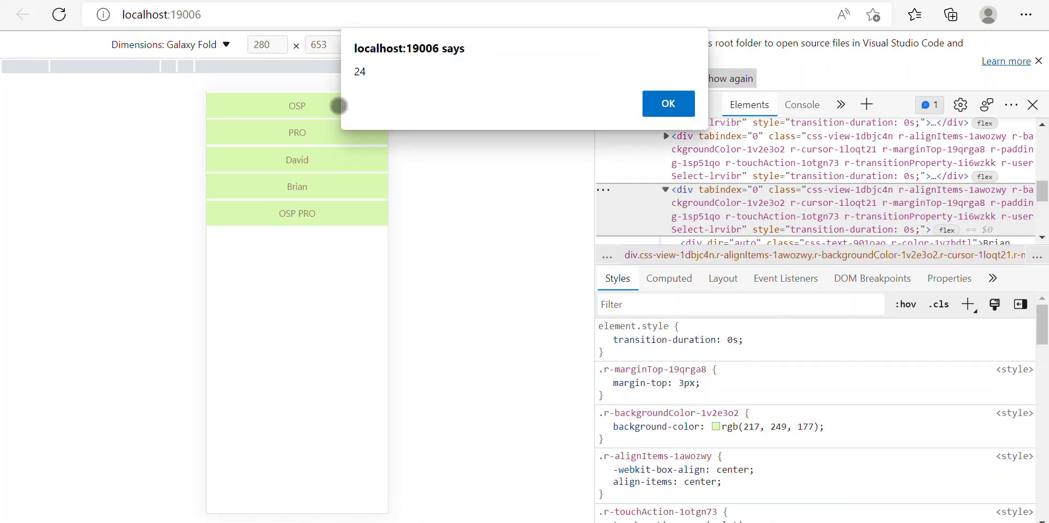
left_click(667, 104)
left_click(297, 132)
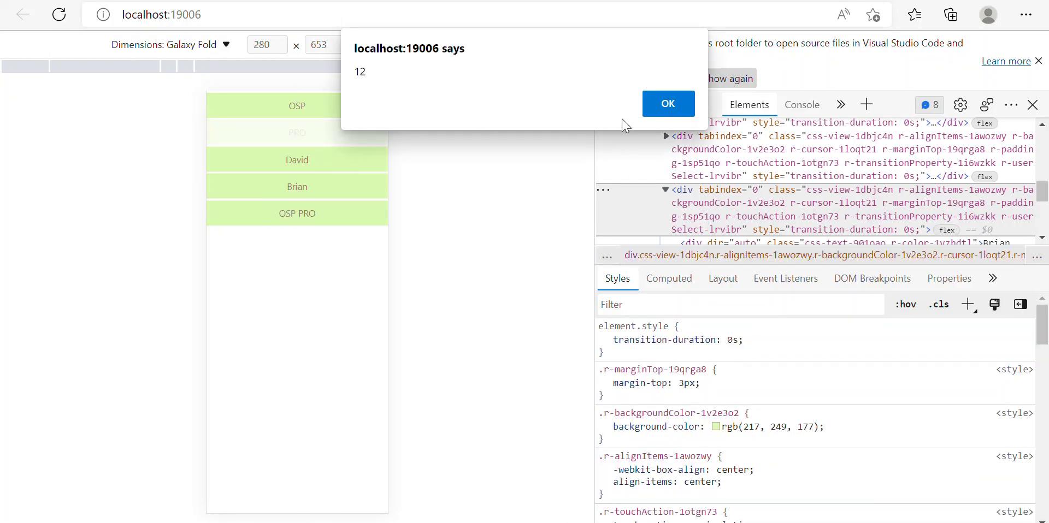
Step: Remove the name argument, save, and change item.age back to item.name in the alert
key("alt+Tab")
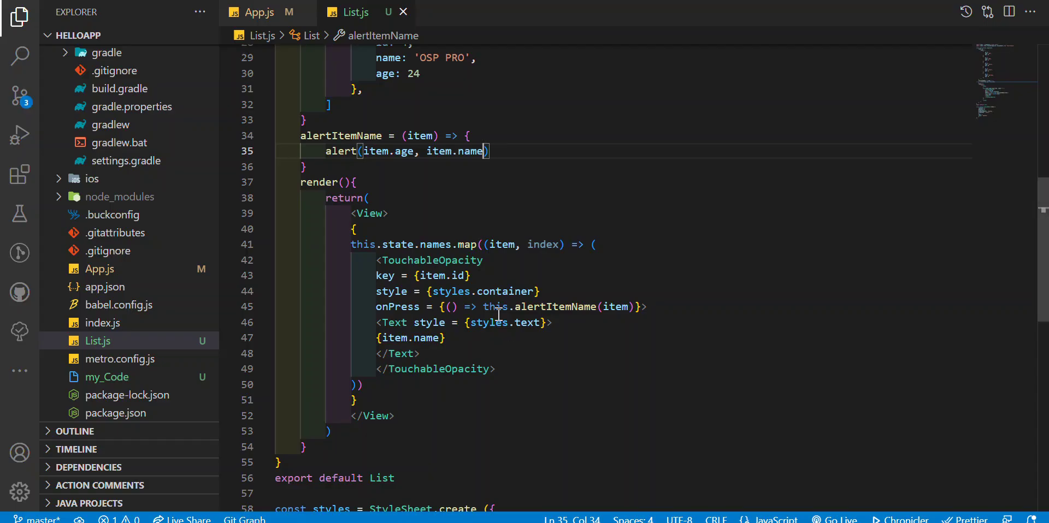
left_click_drag(419, 150, 491, 150)
key("BackSpace")
key("ctrl+s")
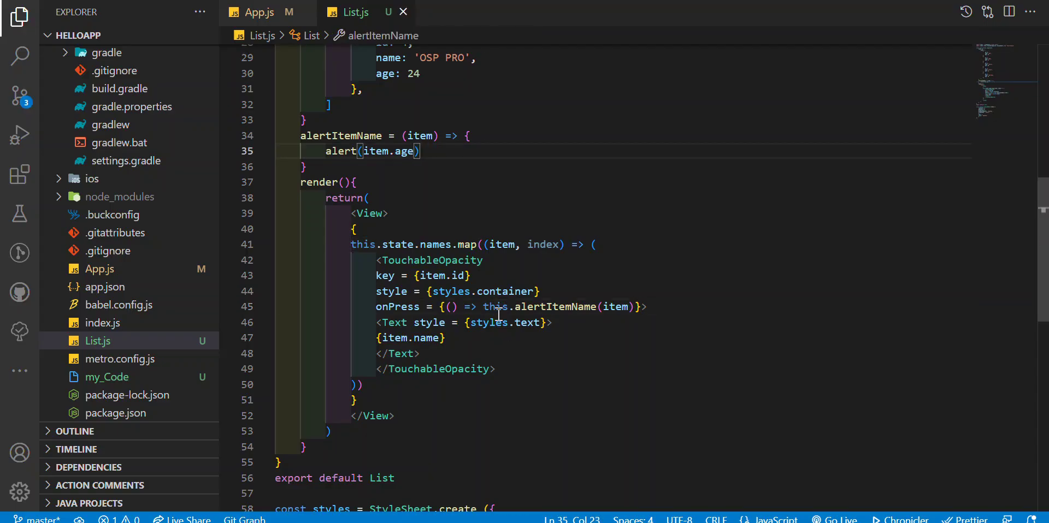
double_click(402, 151)
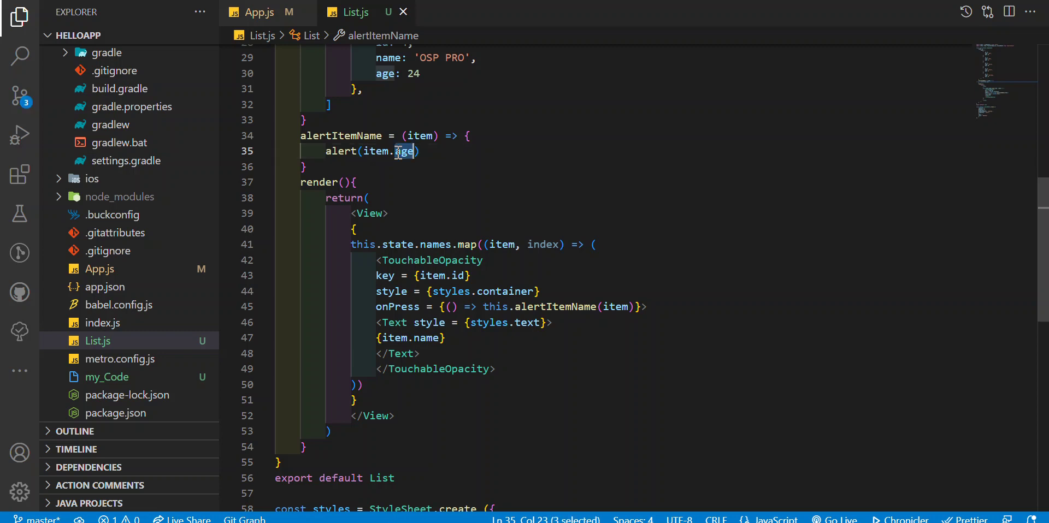
type("name")
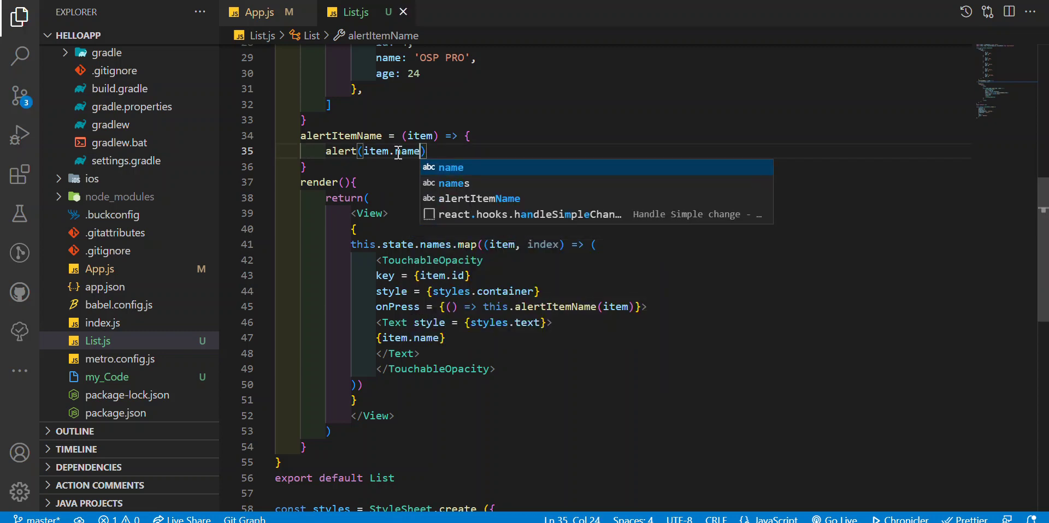
left_click(474, 136)
key("Return")
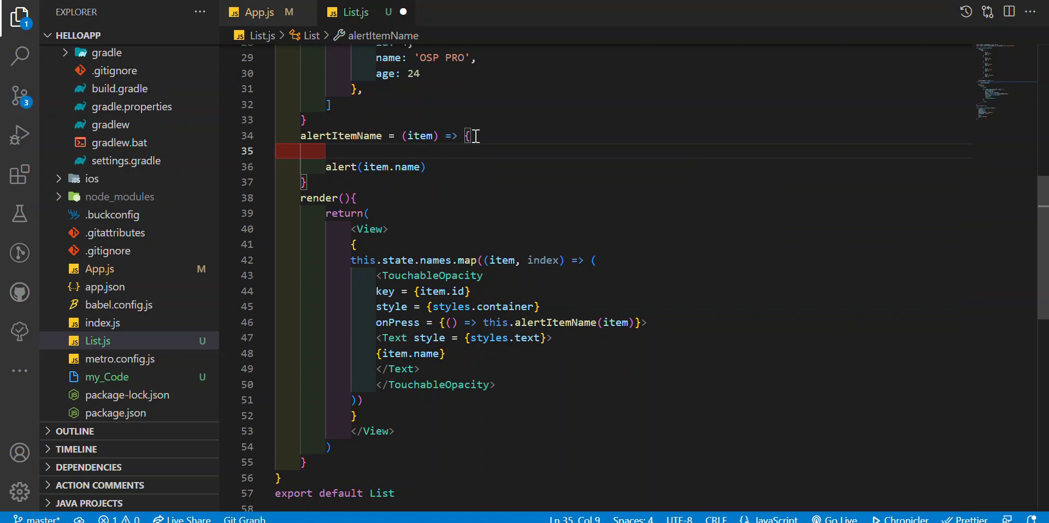
key("ctrl+z")
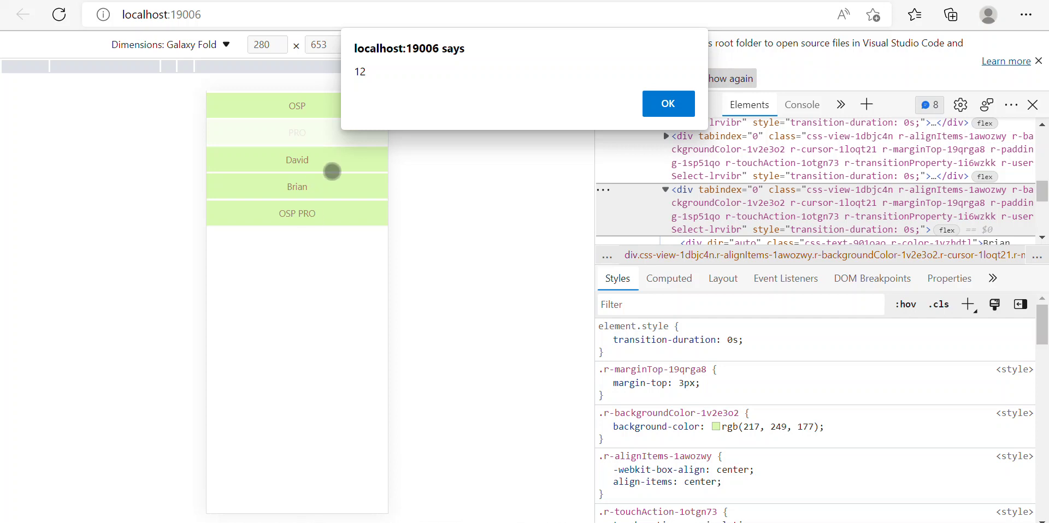
Step: Dismiss the leftover '12' alert, then test Brian, PRO and Brian again, closing each name alert
left_click(668, 104)
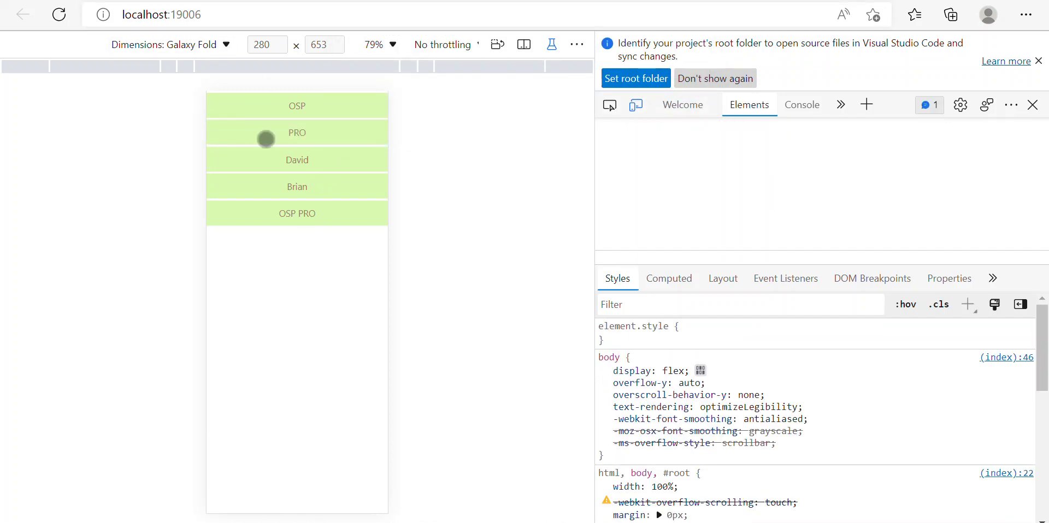
left_click(290, 201)
left_click(655, 103)
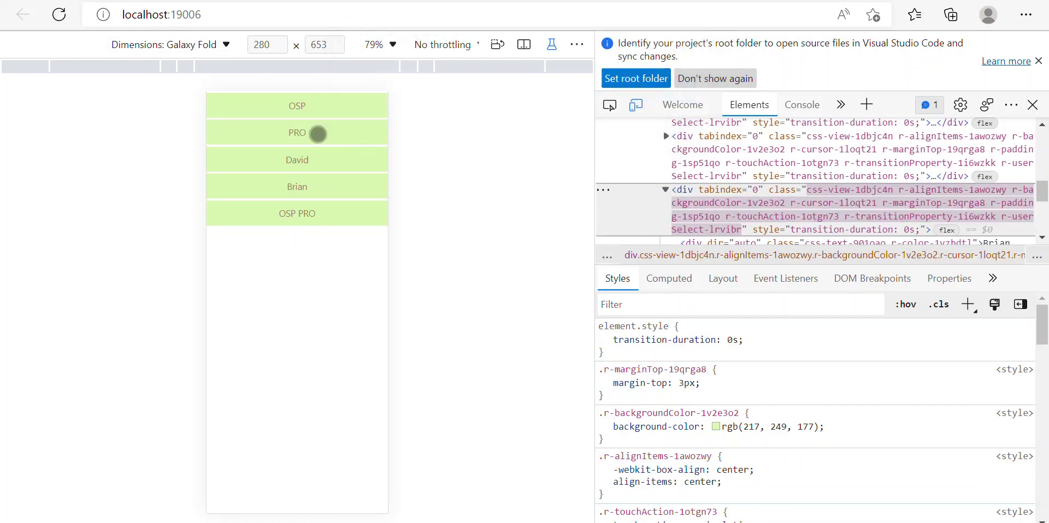
left_click(318, 133)
left_click(668, 103)
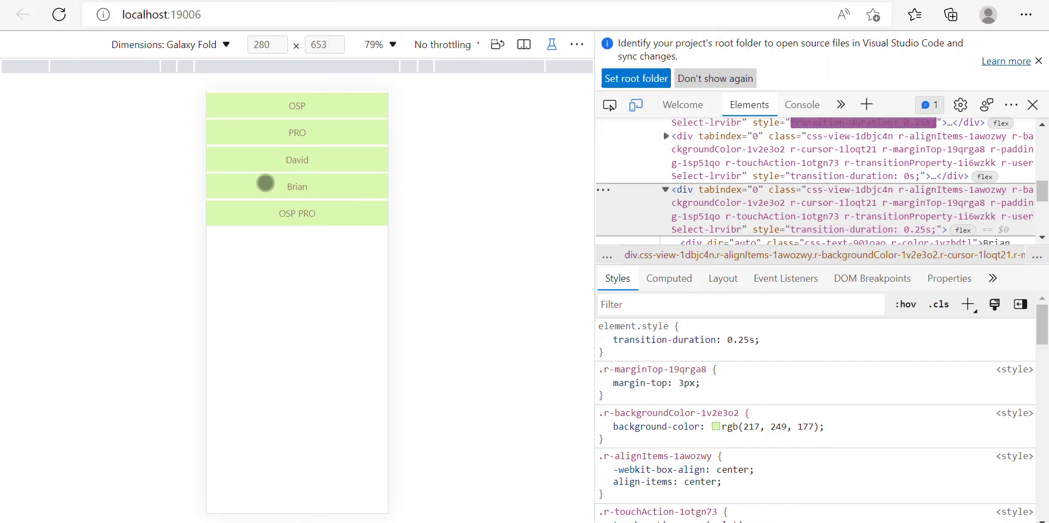
left_click(265, 186)
left_click(663, 103)
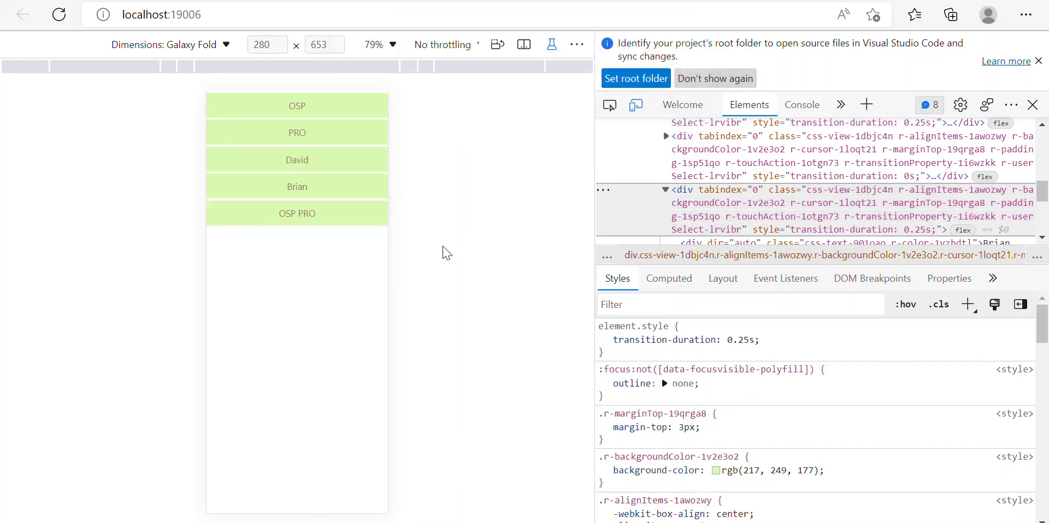